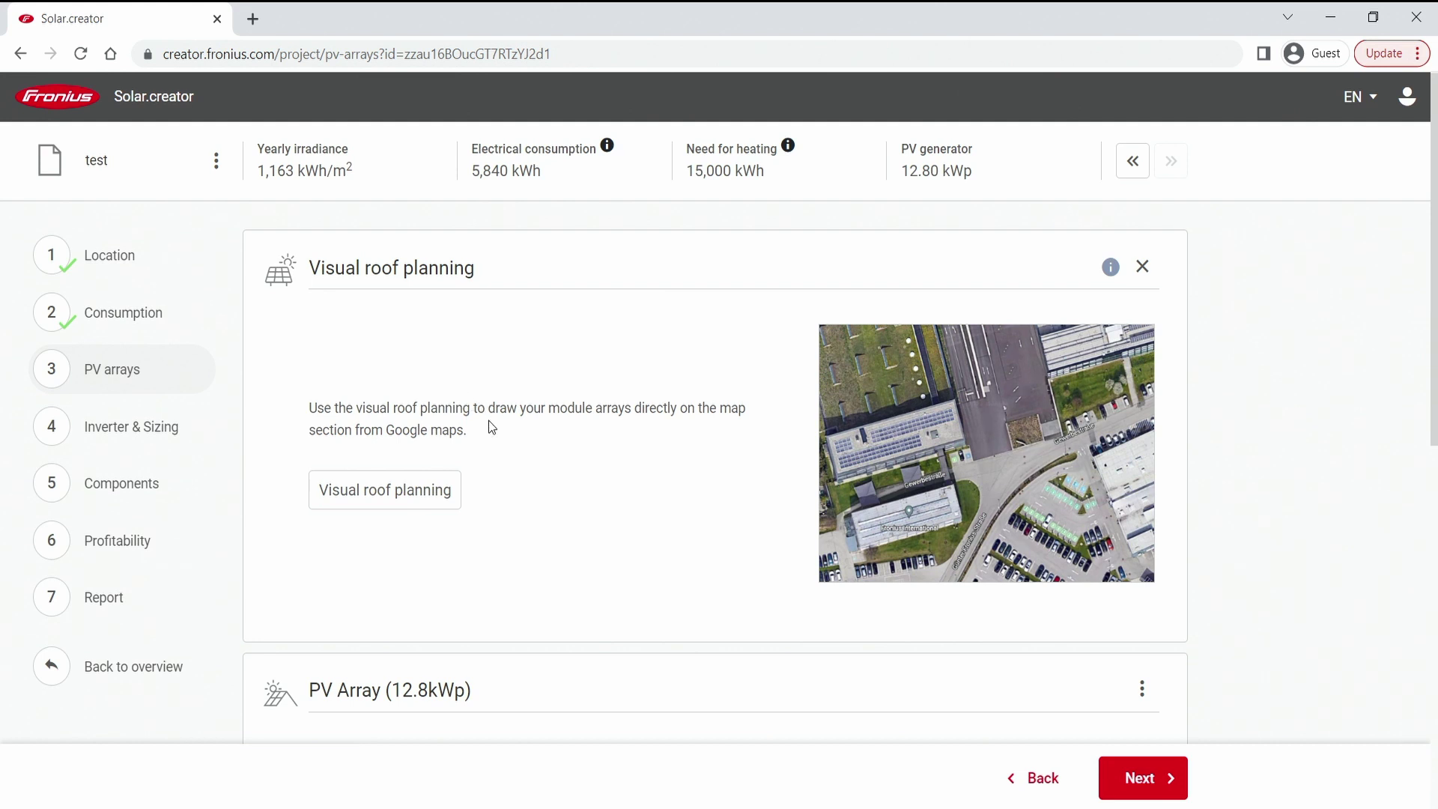
# - Open visual roof planning with satellite imagery around 1 Wels Froniuspl. 4600
pyautogui.scroll(-5, 537, 490)
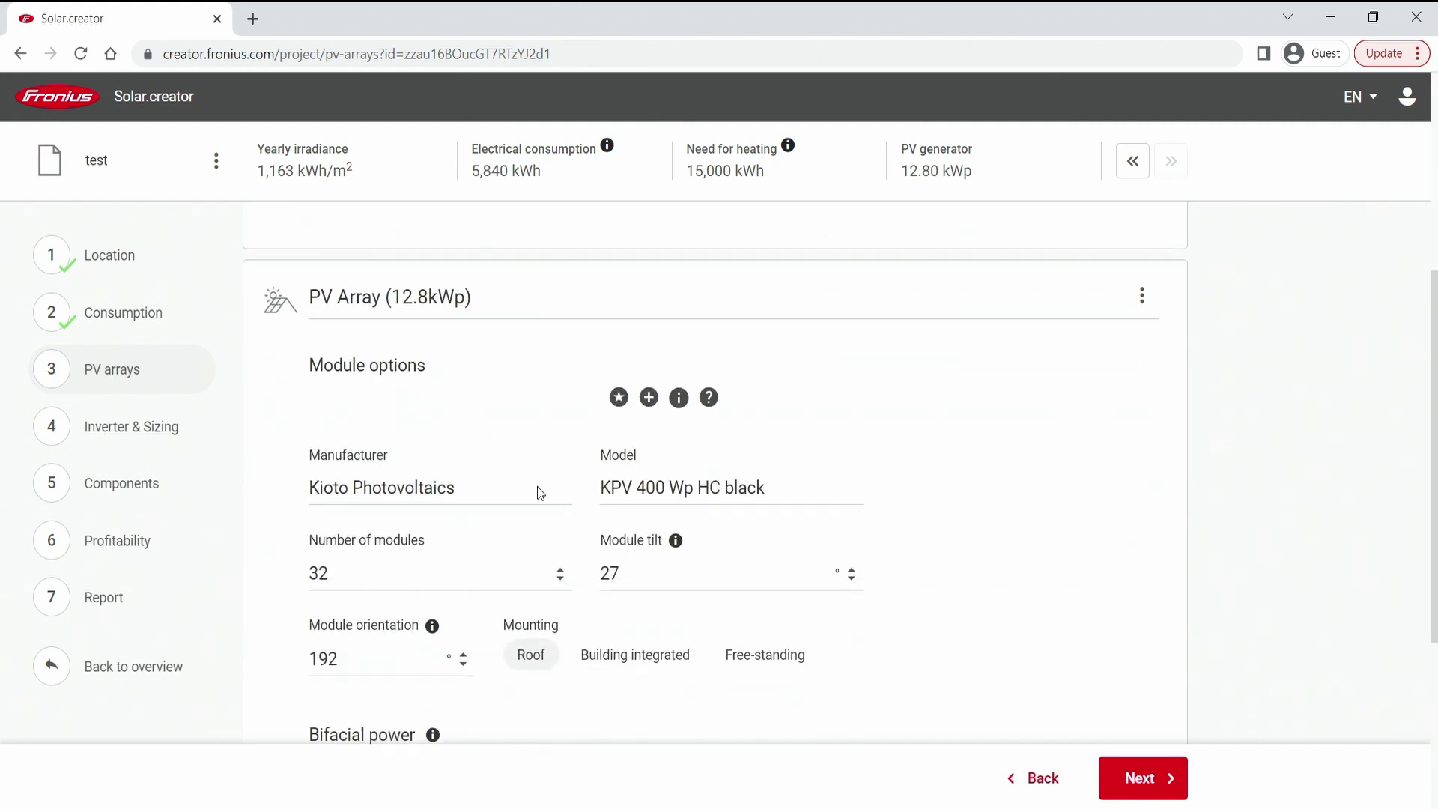
pyautogui.scroll(4, 537, 492)
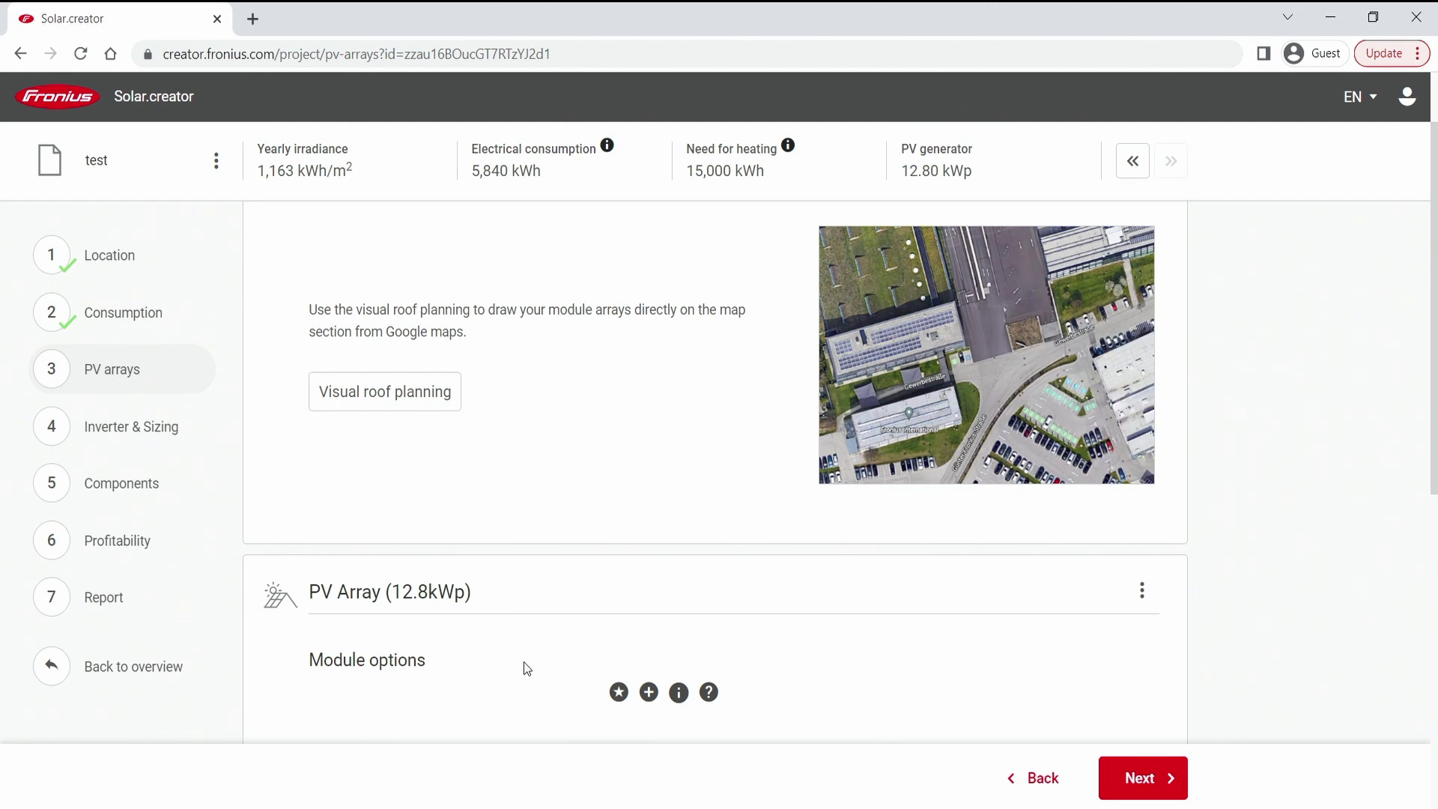
pyautogui.scroll(2, 594, 526)
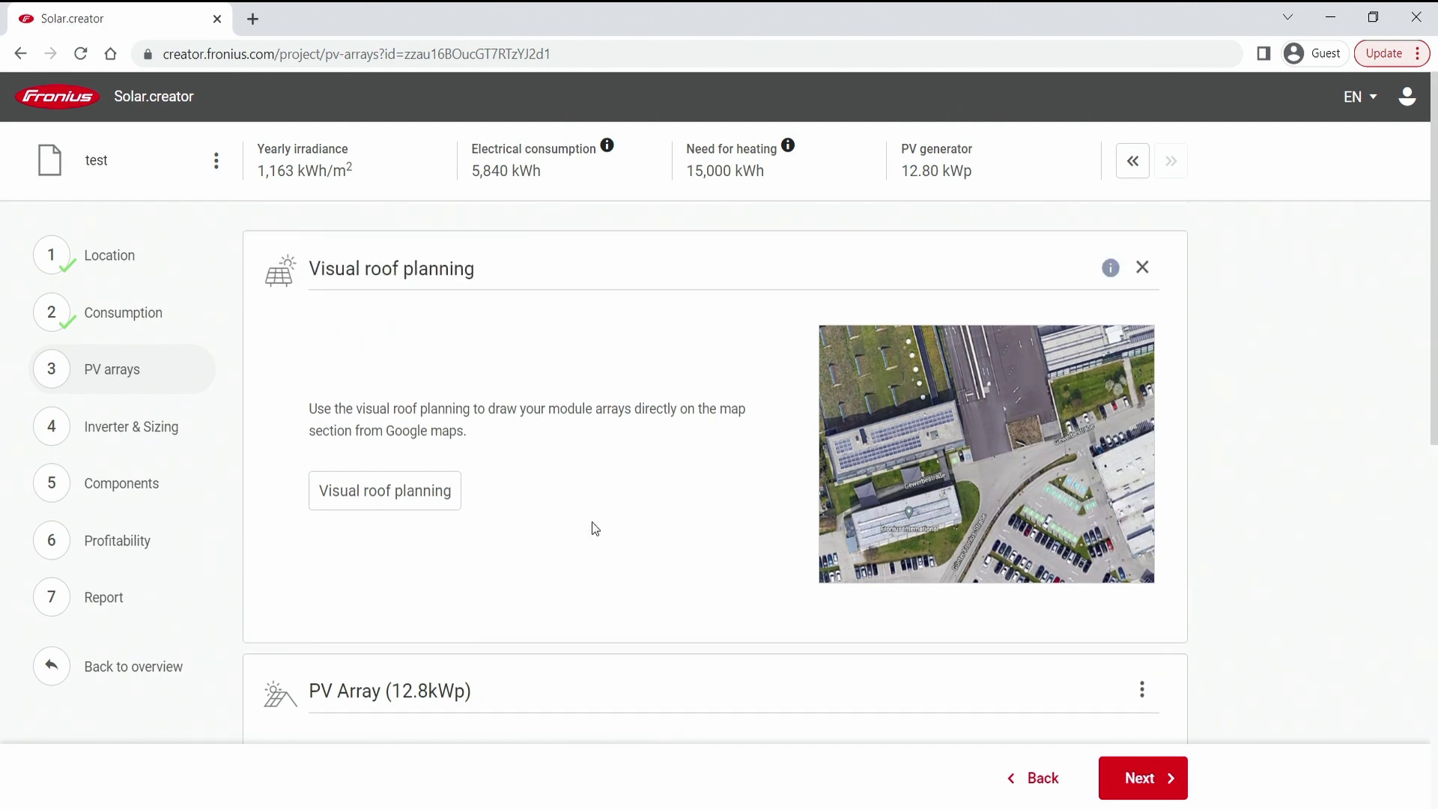
pyautogui.click(382, 491)
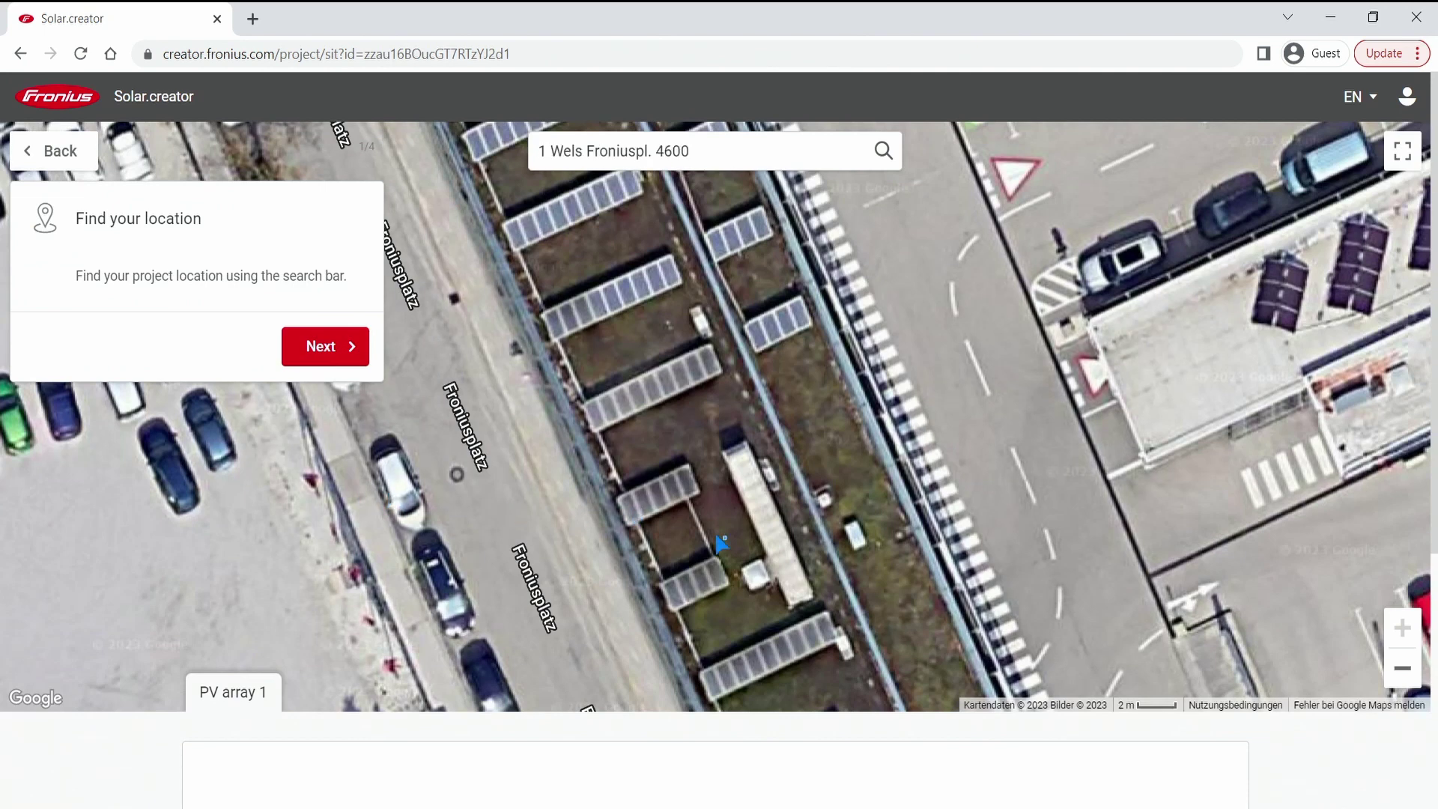
# - Zoom and pan the satellite map to frame the dark flat roof beside Froniusplatz
pyautogui.scroll(-3, 769, 587)
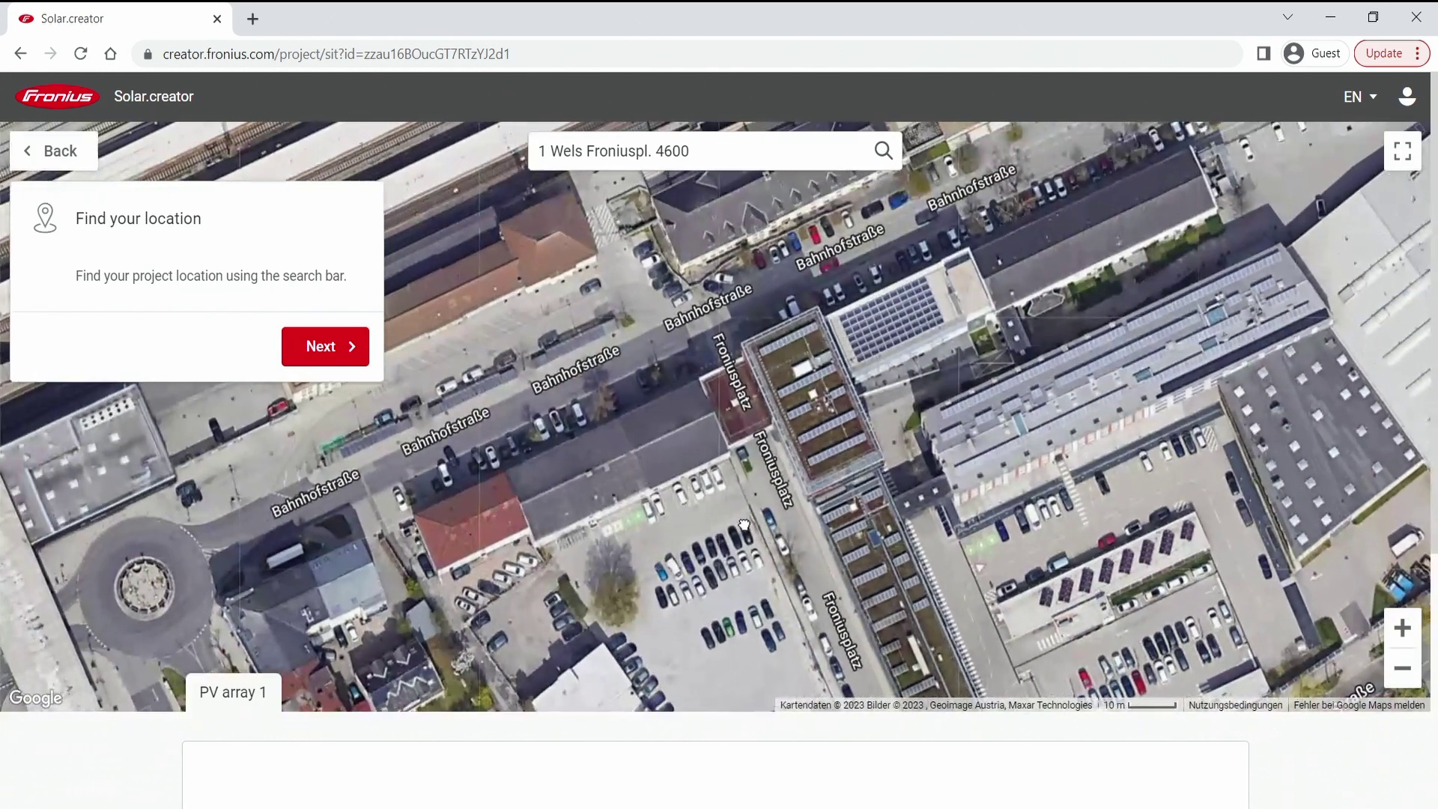
pyautogui.scroll(5, 726, 491)
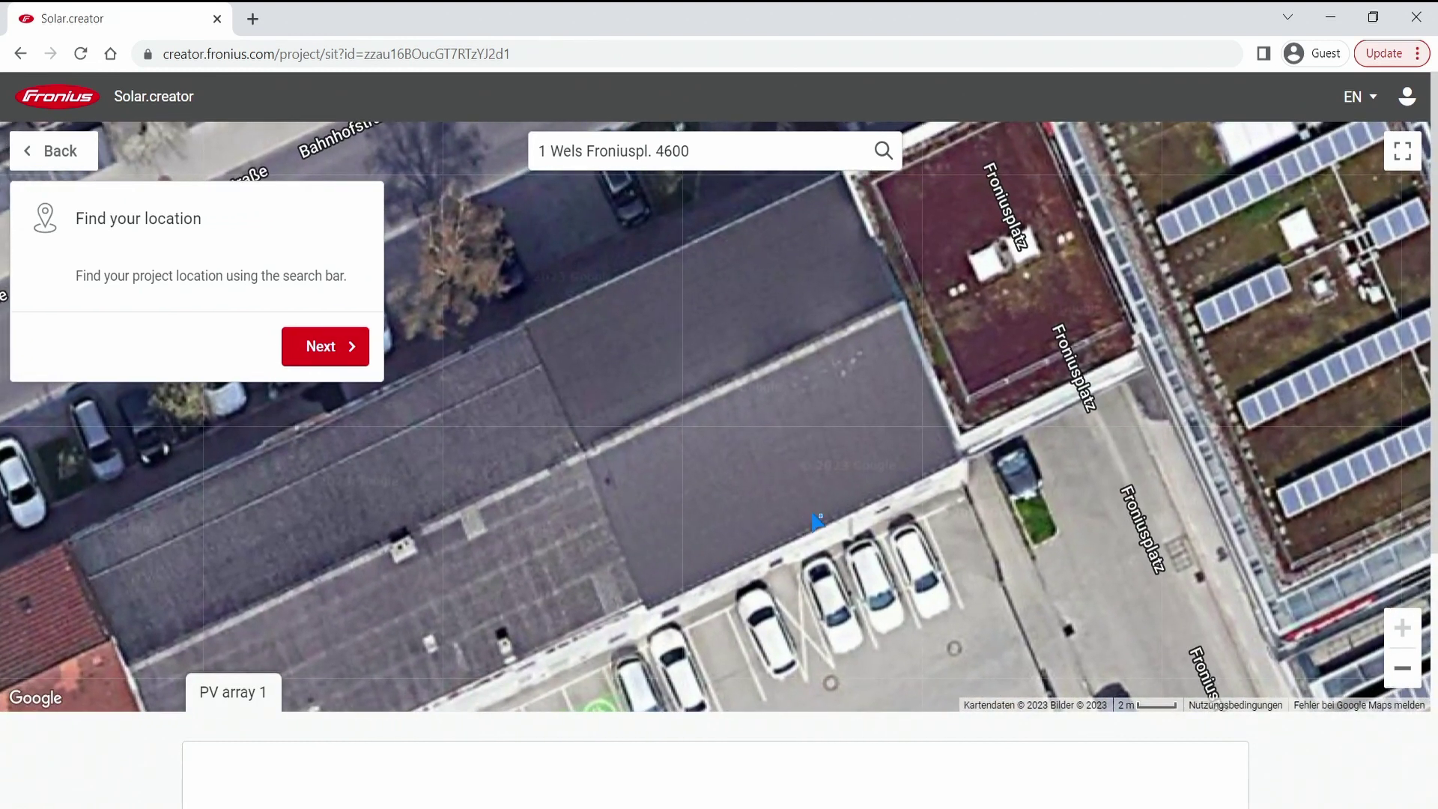
pyautogui.moveTo(797, 490); pyautogui.dragTo(766, 448)
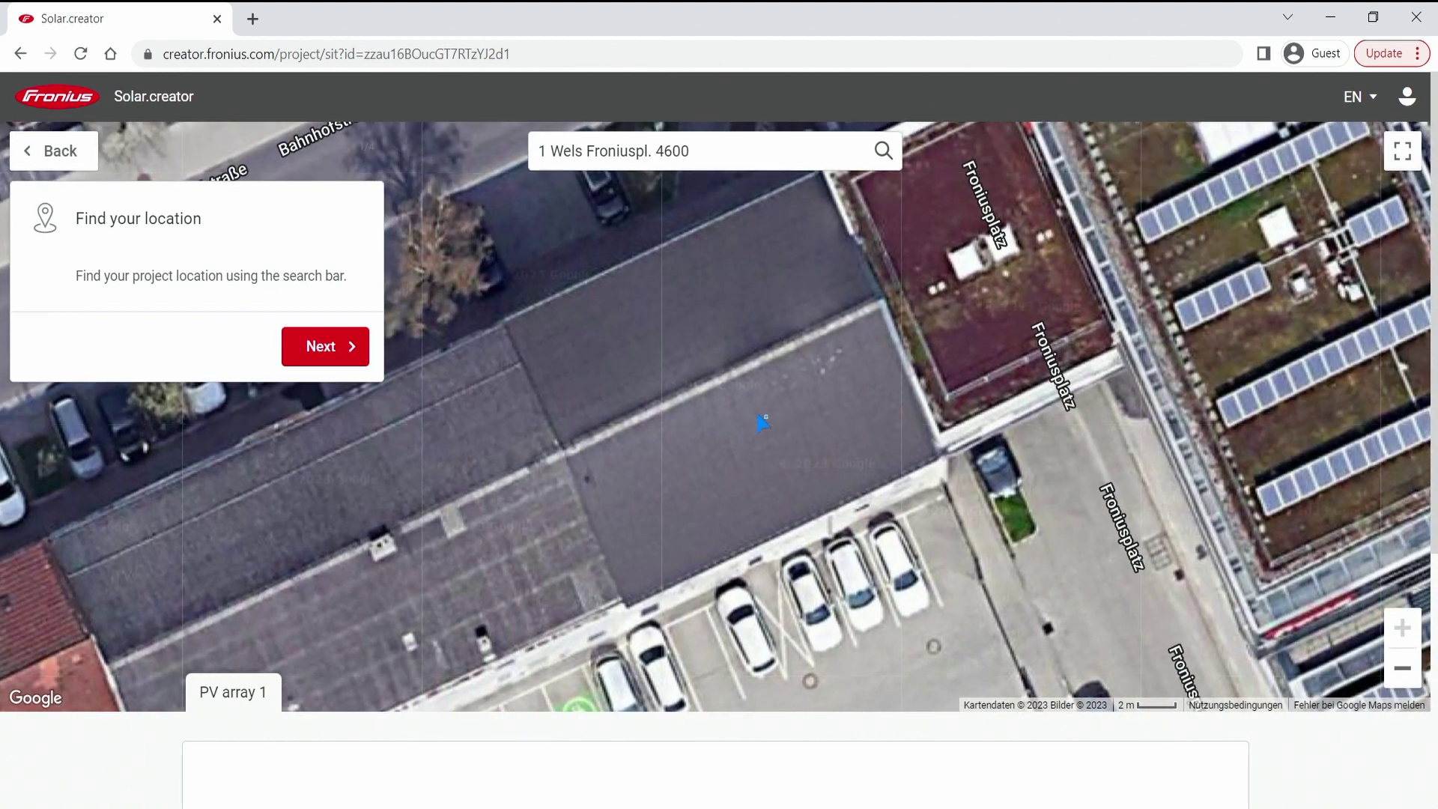
# - Outline the dark roof as PV array 1 by marking its four corners, and accept it
pyautogui.click(316, 346)
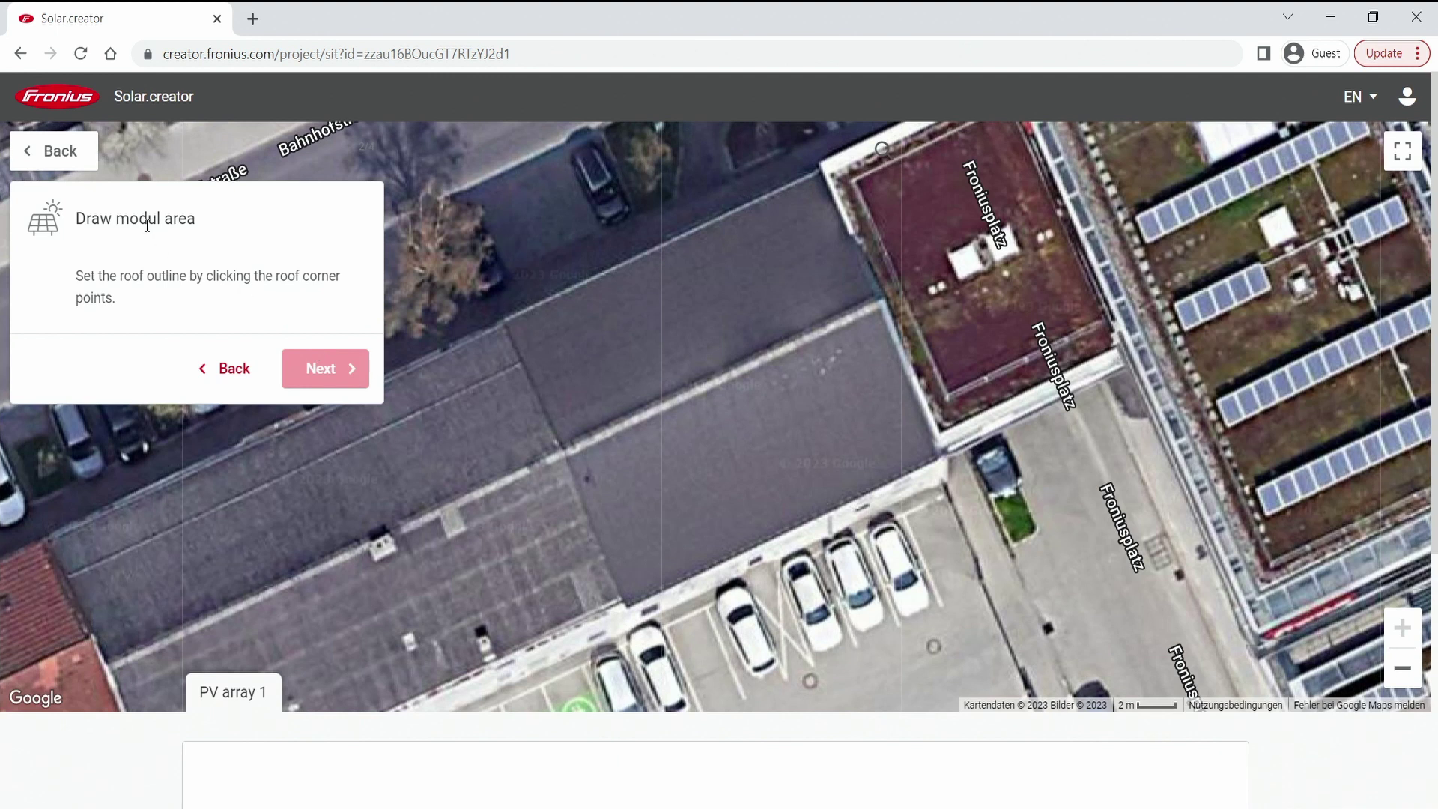
pyautogui.click(631, 598)
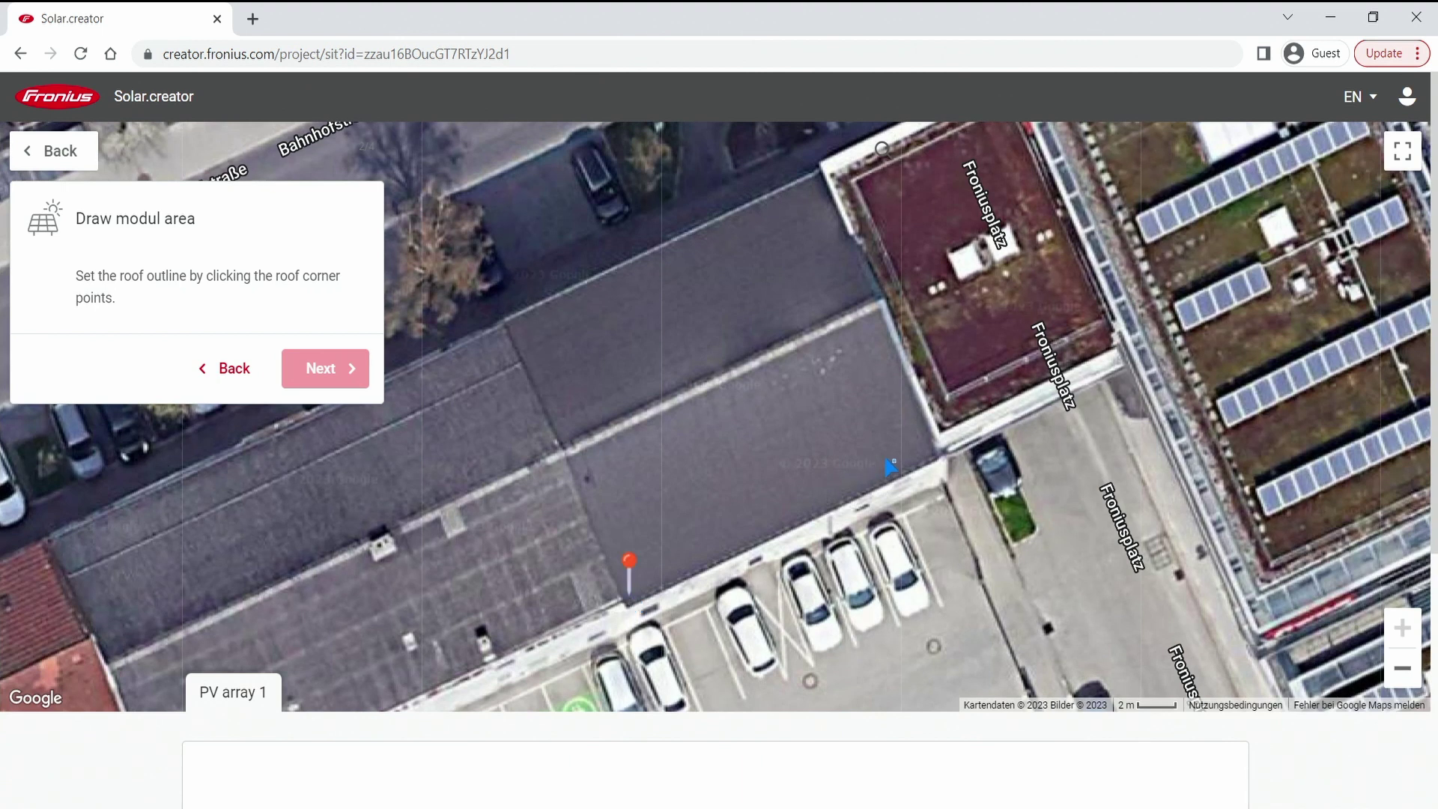
pyautogui.click(936, 454)
pyautogui.click(881, 304)
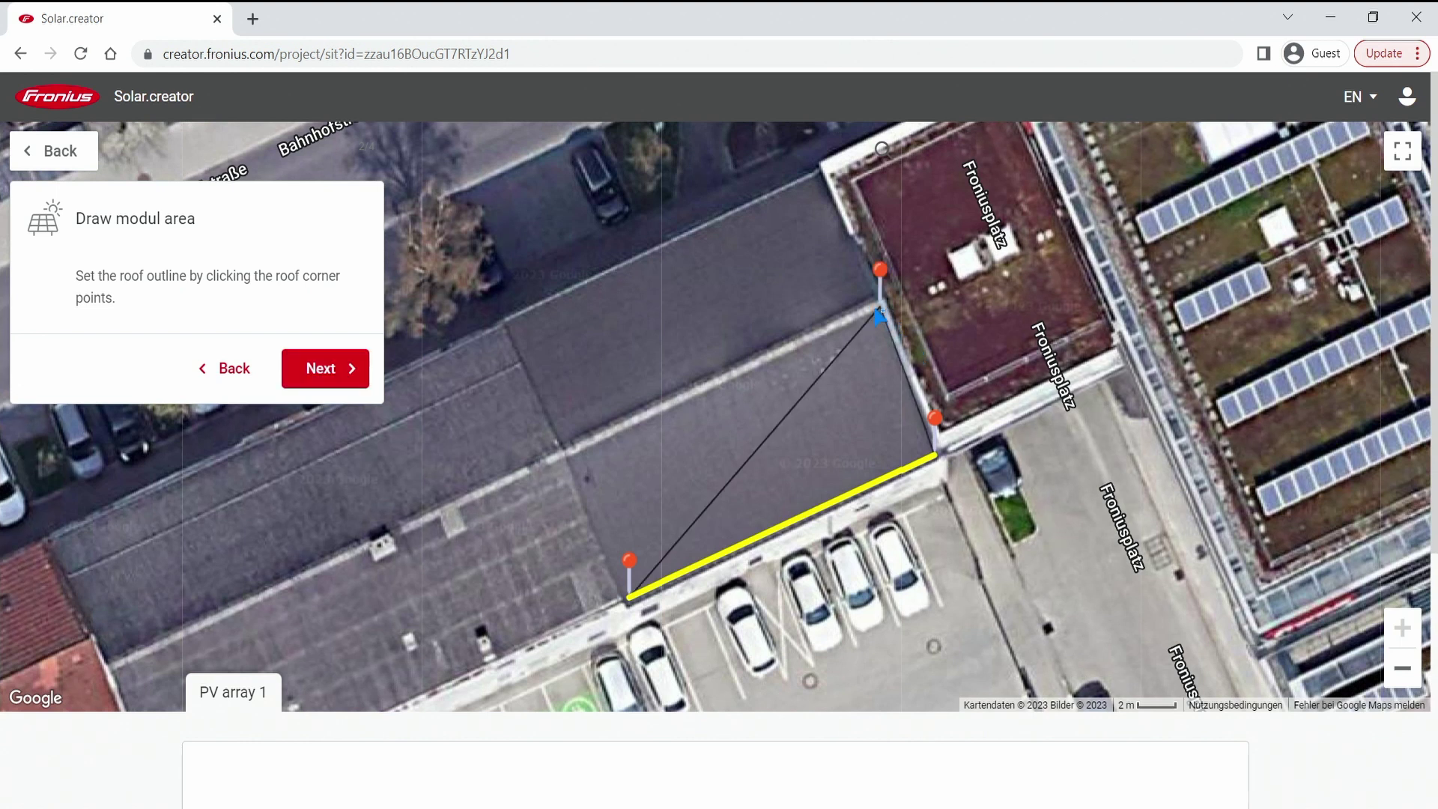
pyautogui.click(571, 453)
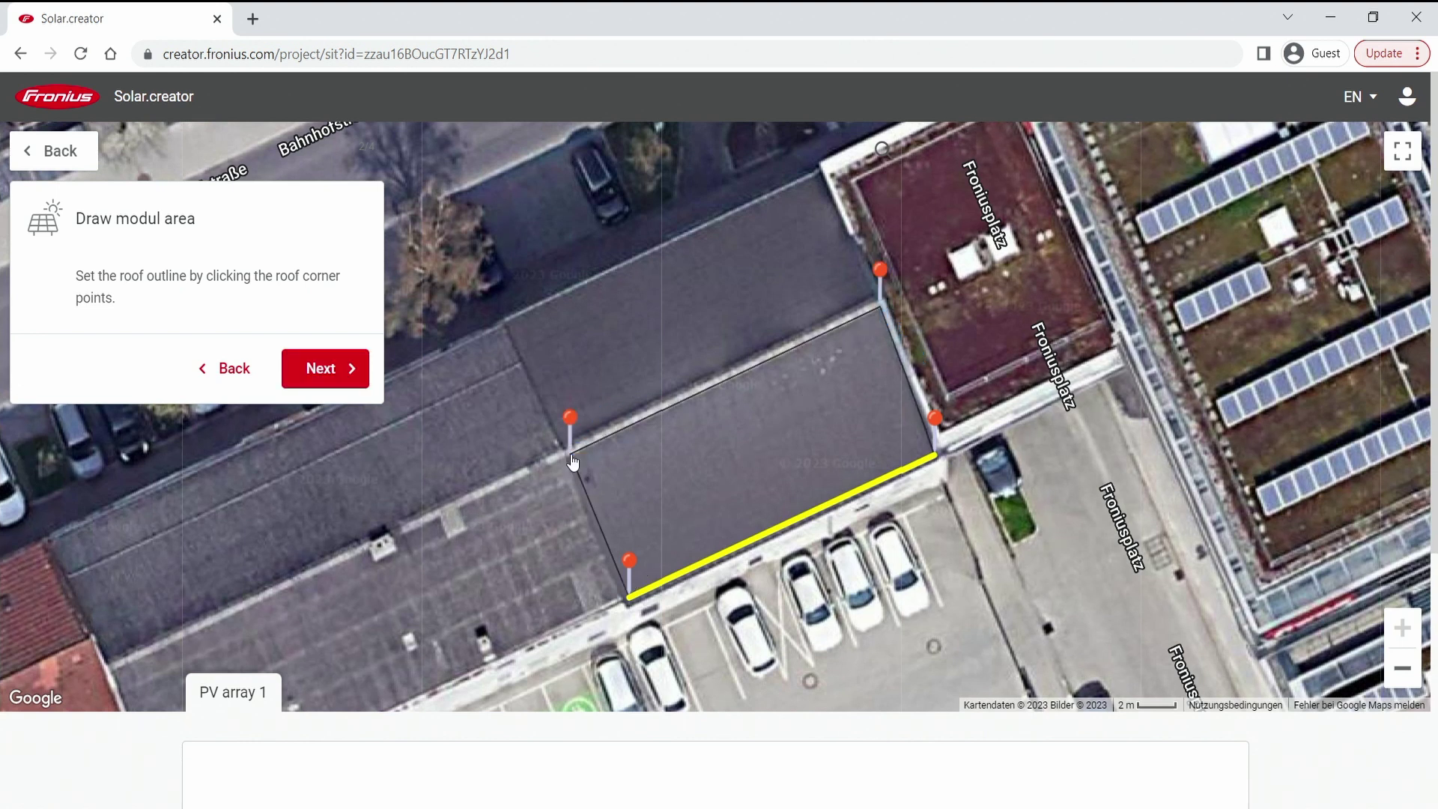
pyautogui.click(324, 371)
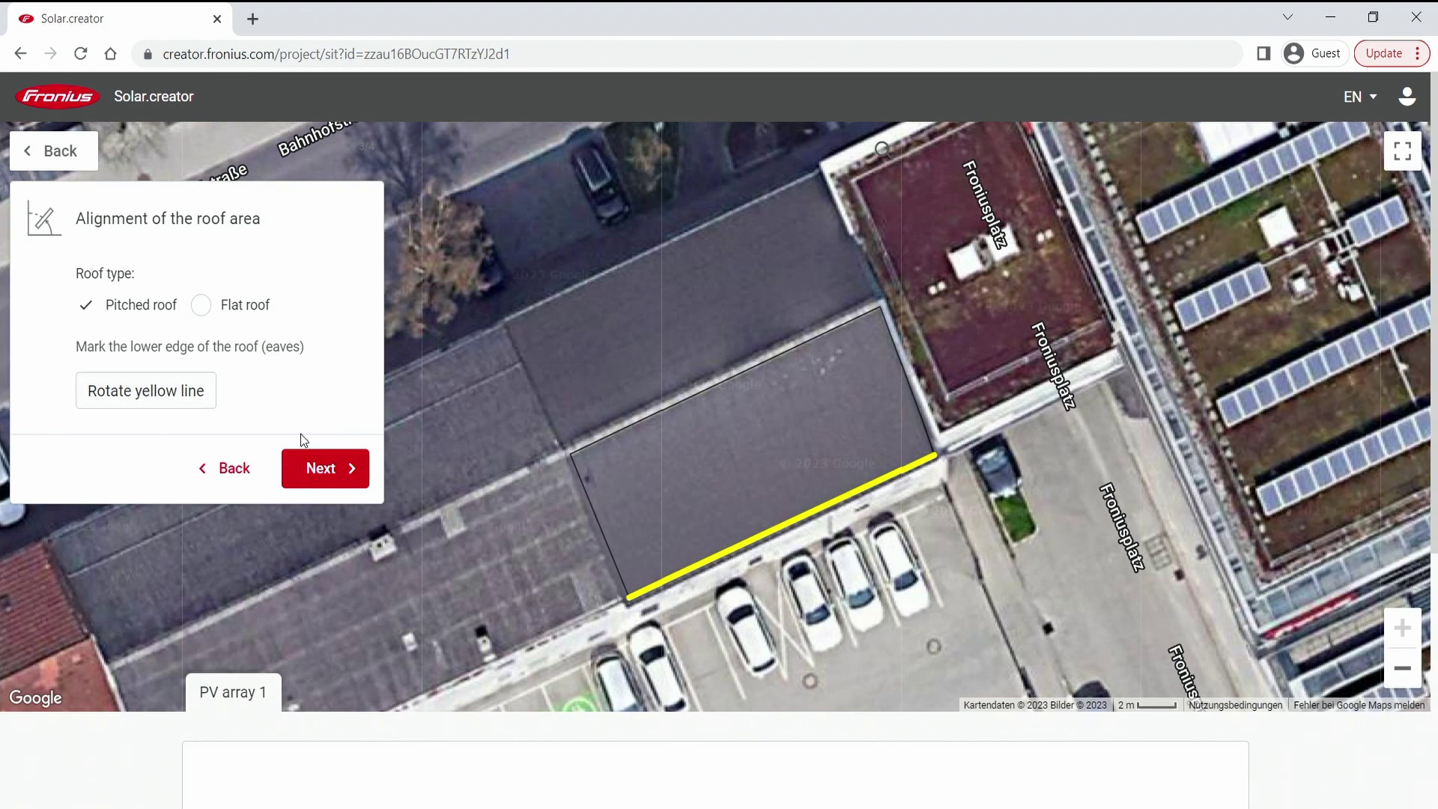
# - Accept the pitched roof with the yellow line as eaves and proceed to module settings
pyautogui.click(313, 472)
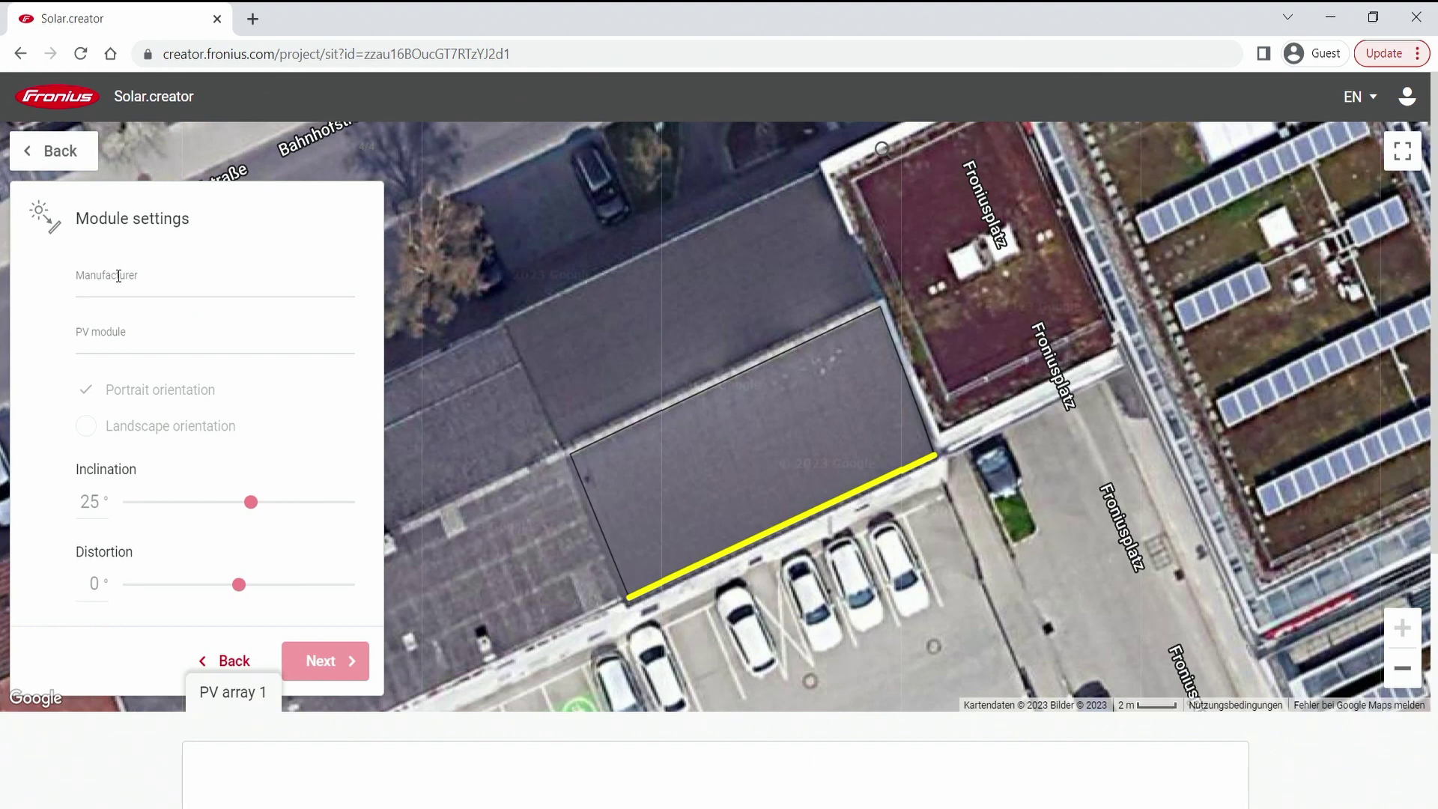
# - Set the module manufacturer to Kioto Photovoltaics
pyautogui.click(119, 277)
pyautogui.write('kioto')
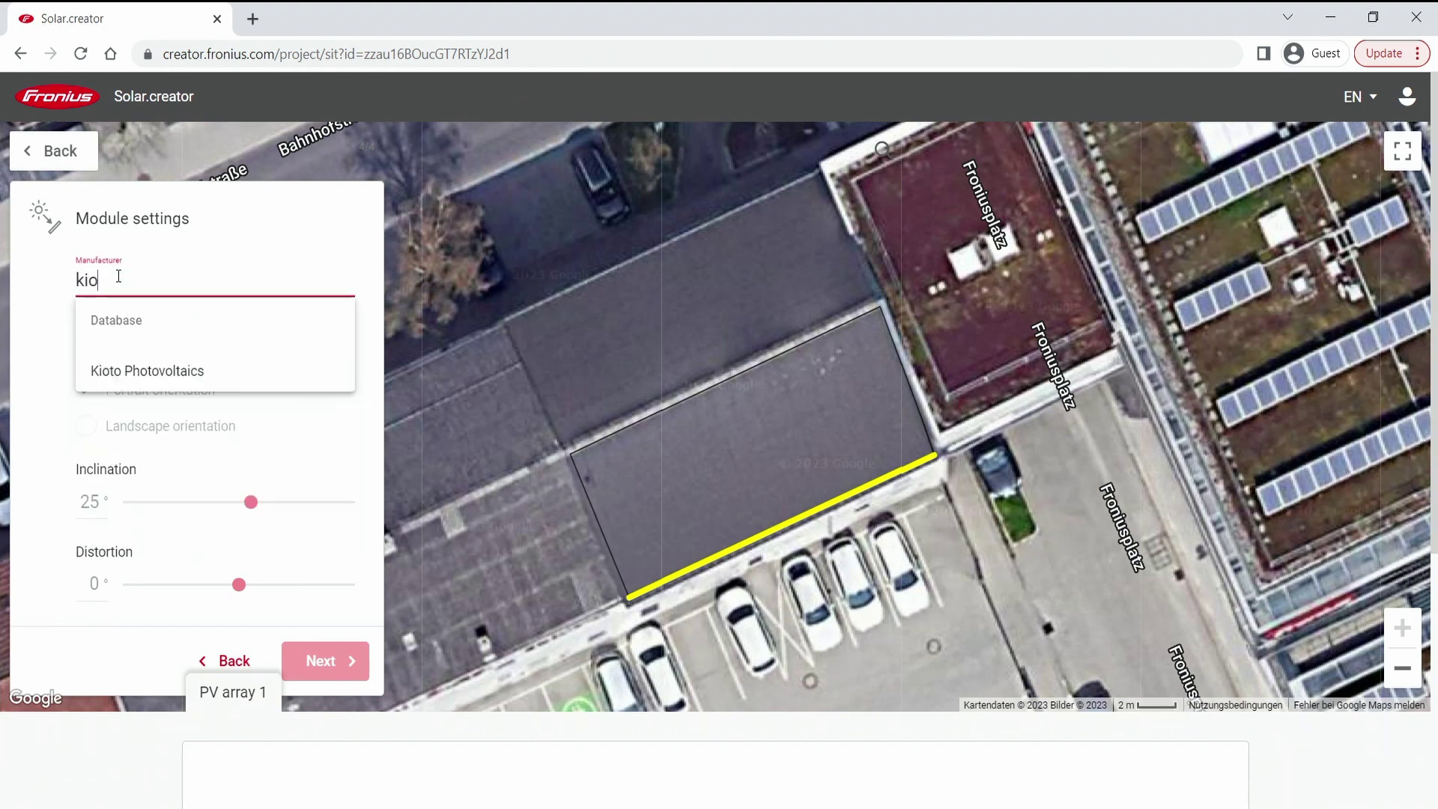
pyautogui.click(150, 373)
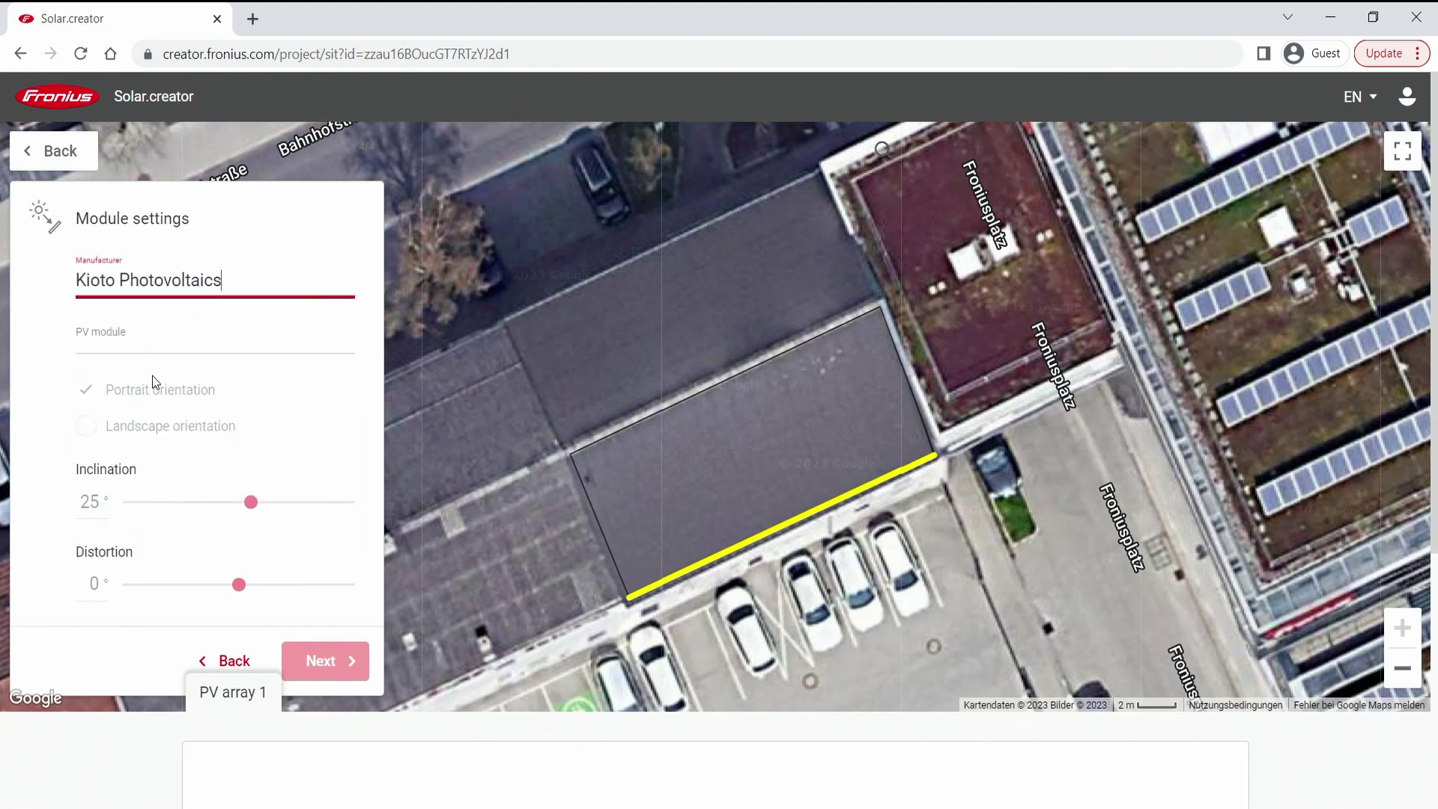
# - Replace the default KPV 195 PE model with '400' to list KPV 400 Wp models
pyautogui.click(120, 336)
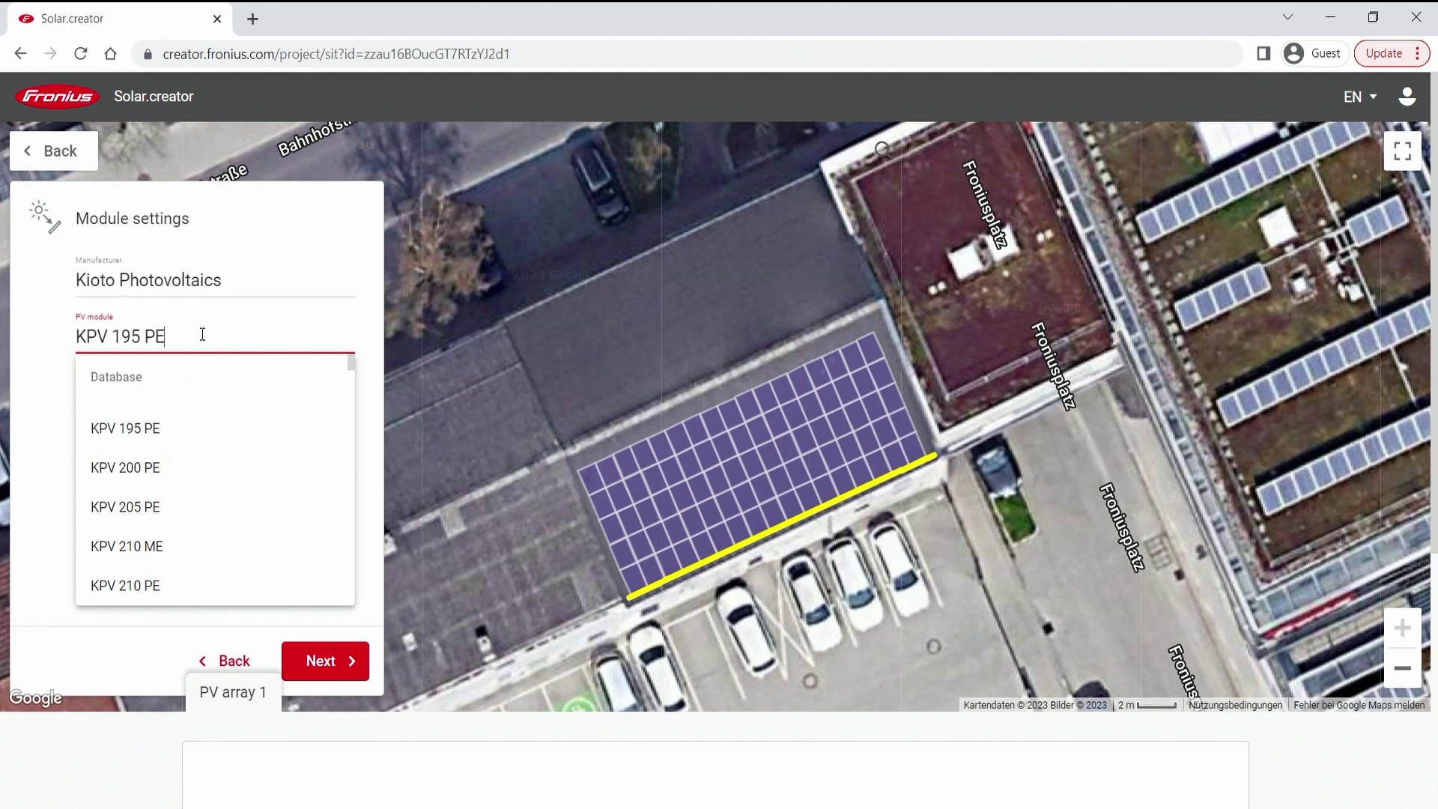
pyautogui.moveTo(202, 334); pyautogui.dragTo(21, 336)
pyautogui.press('BackSpace')
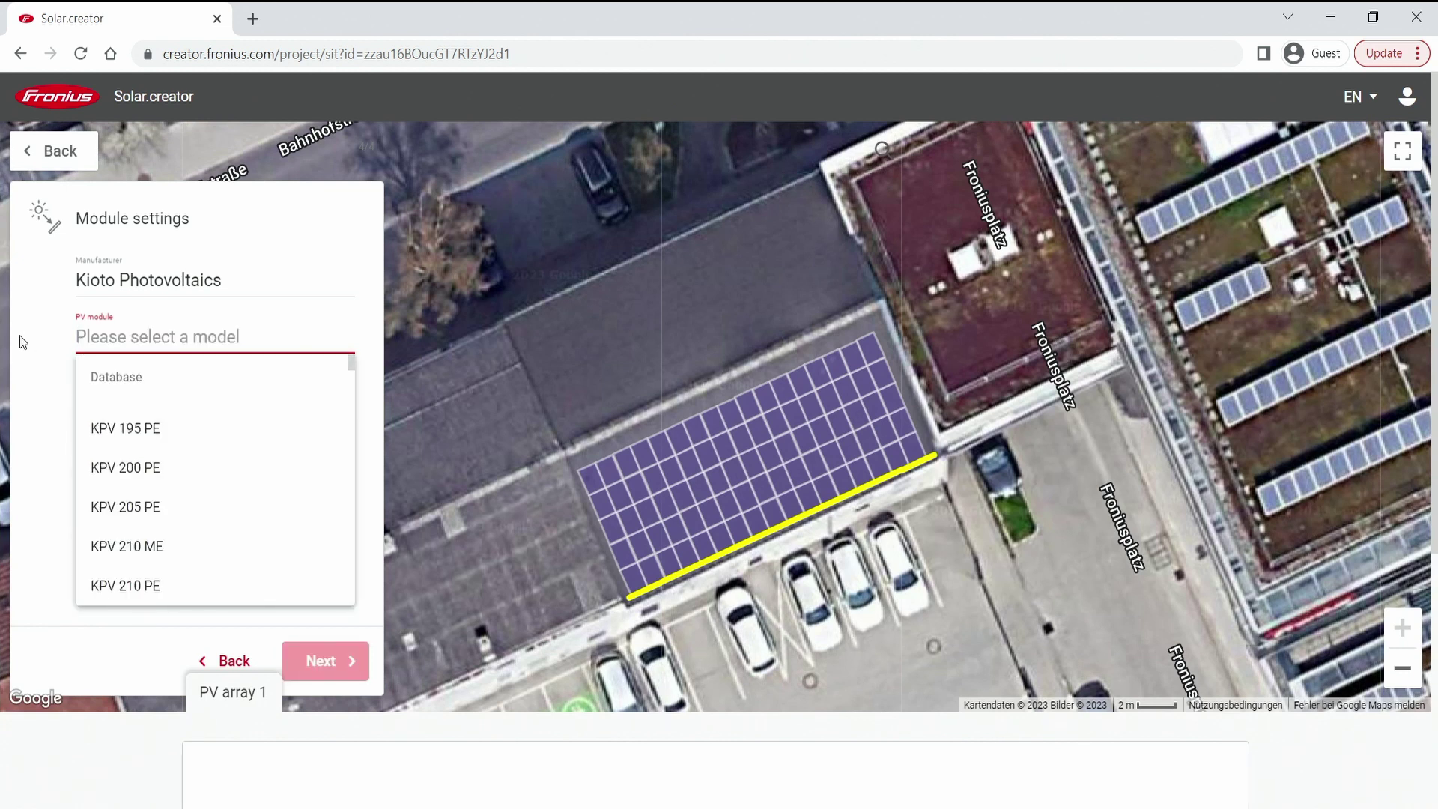
pyautogui.write('400')
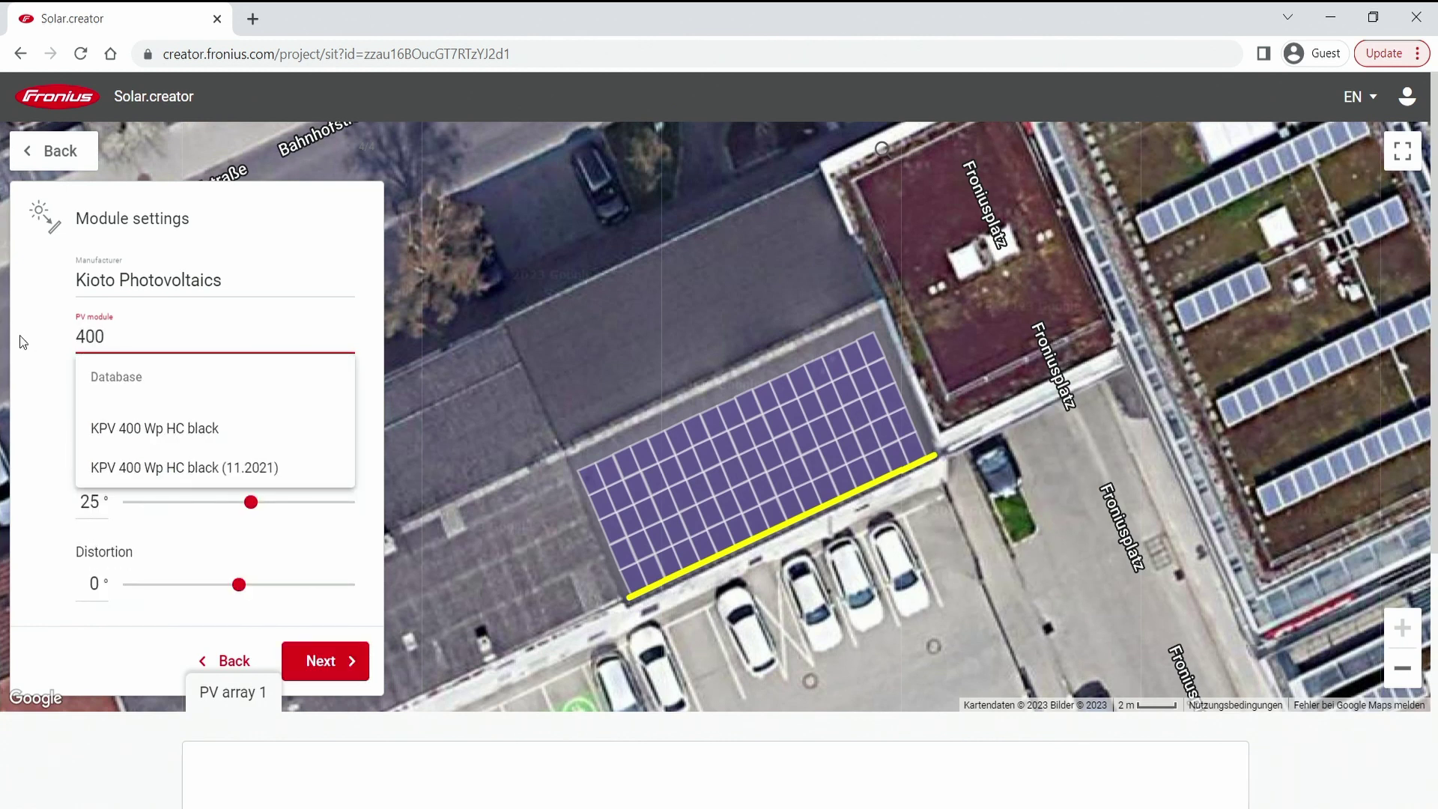
# - Use the KPV 400 Wp HC black module at 28° inclination with 0° distortion
pyautogui.click(178, 436)
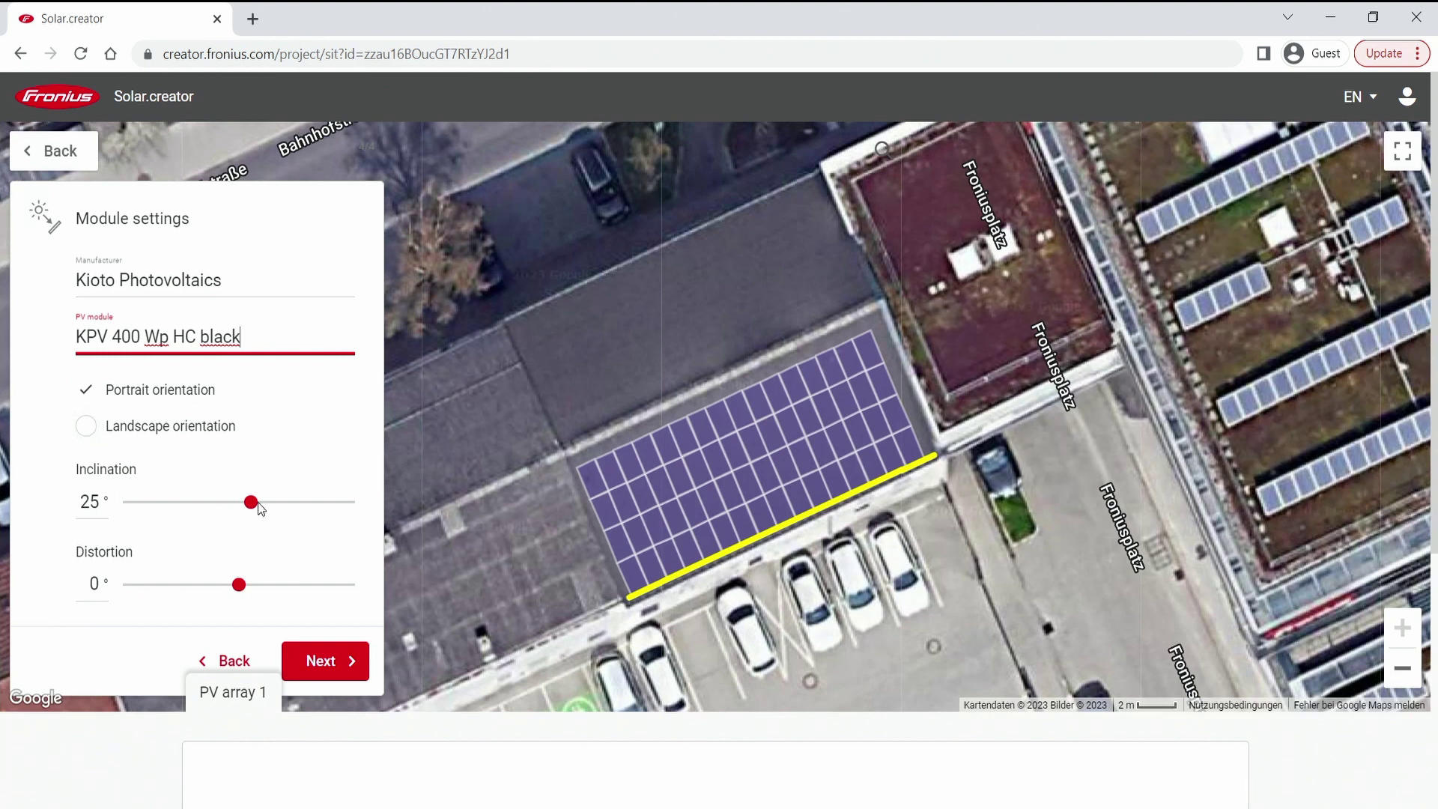
pyautogui.moveTo(251, 502); pyautogui.dragTo(267, 507)
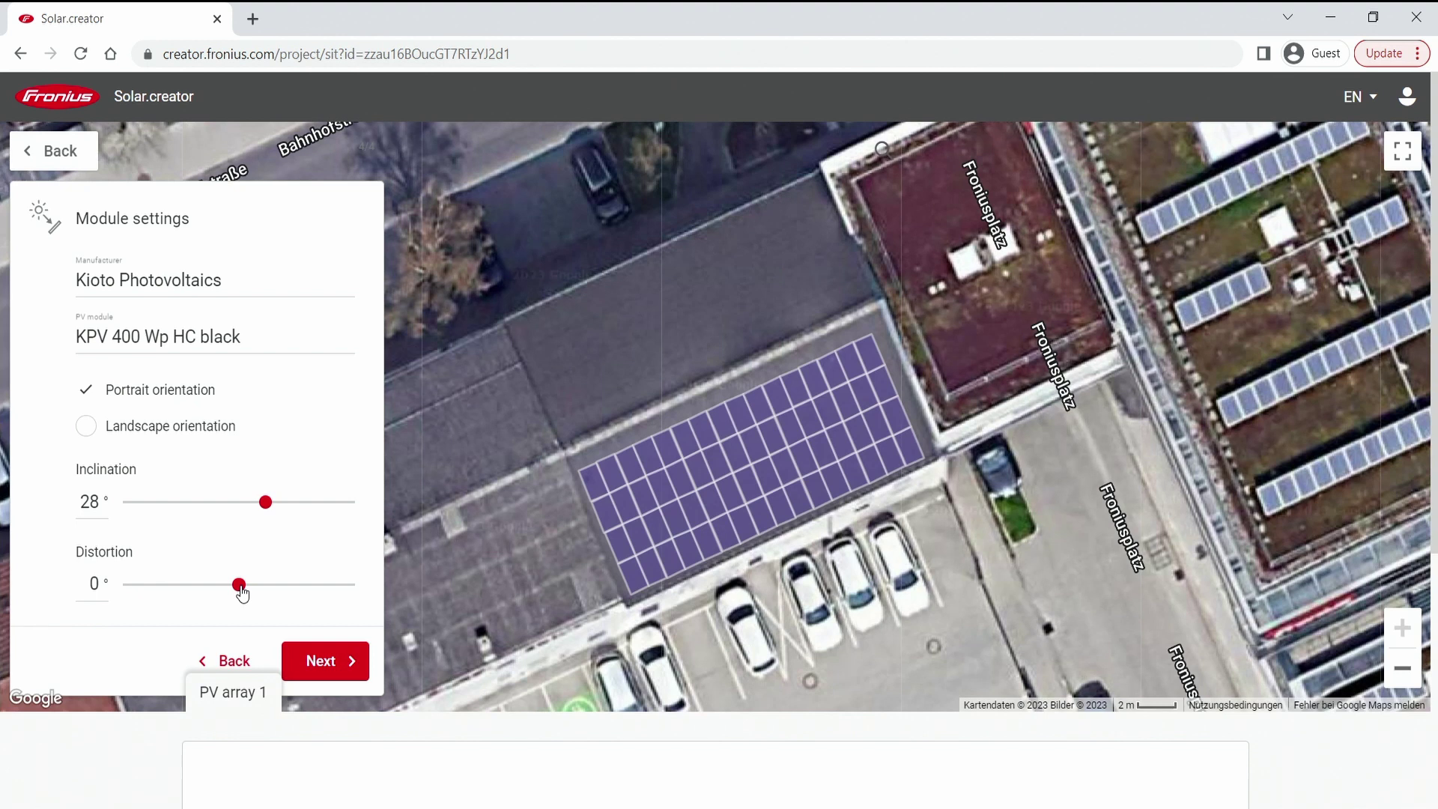
pyautogui.moveTo(241, 591)
pyautogui.mouseDown()
pyautogui.moveTo(258, 592)
pyautogui.moveTo(239, 592)
pyautogui.mouseUp()
# - Edit the module grid, refilling the top-row gaps and removing only the top-left corner module
pyautogui.click(668, 455)
pyautogui.click(696, 442)
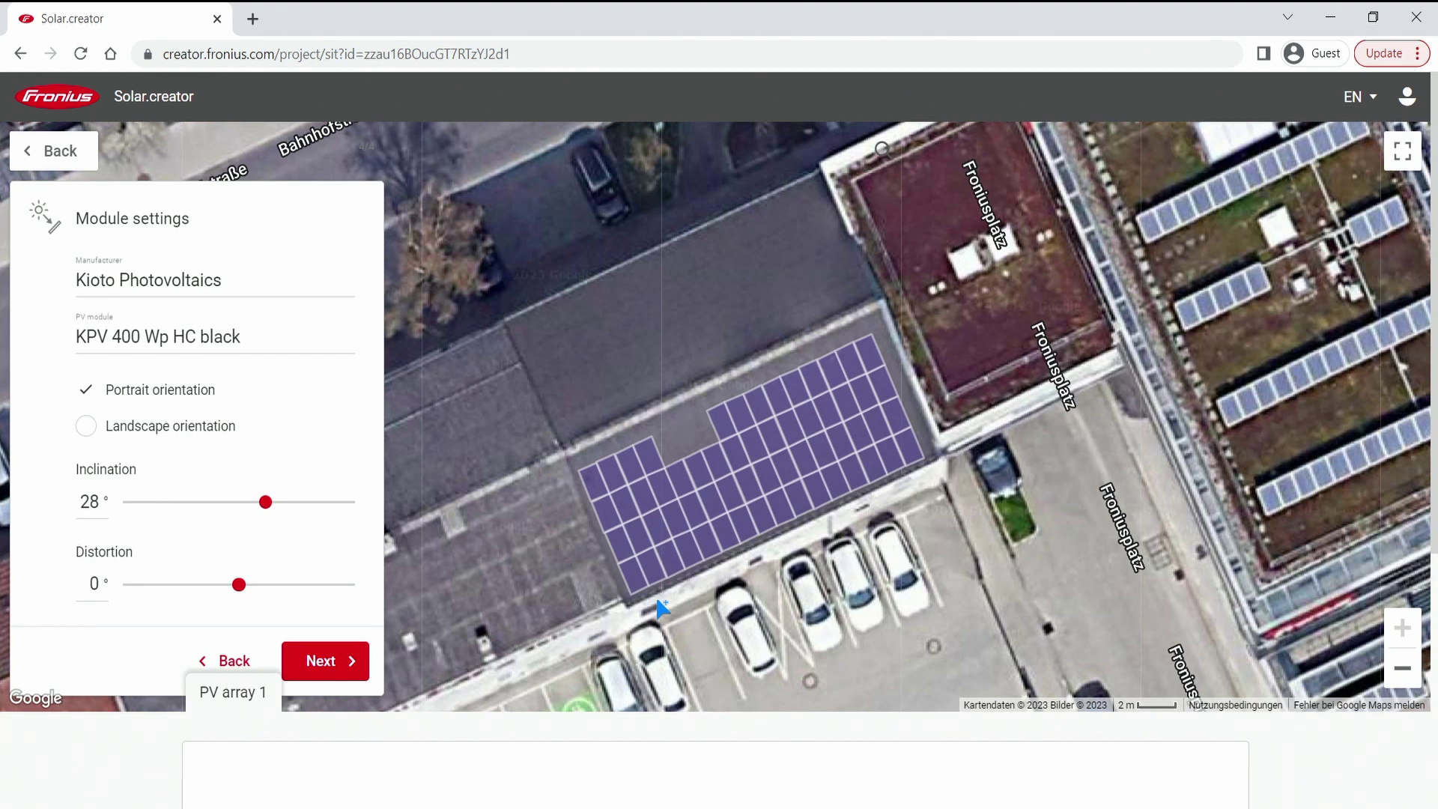
pyautogui.click(687, 478)
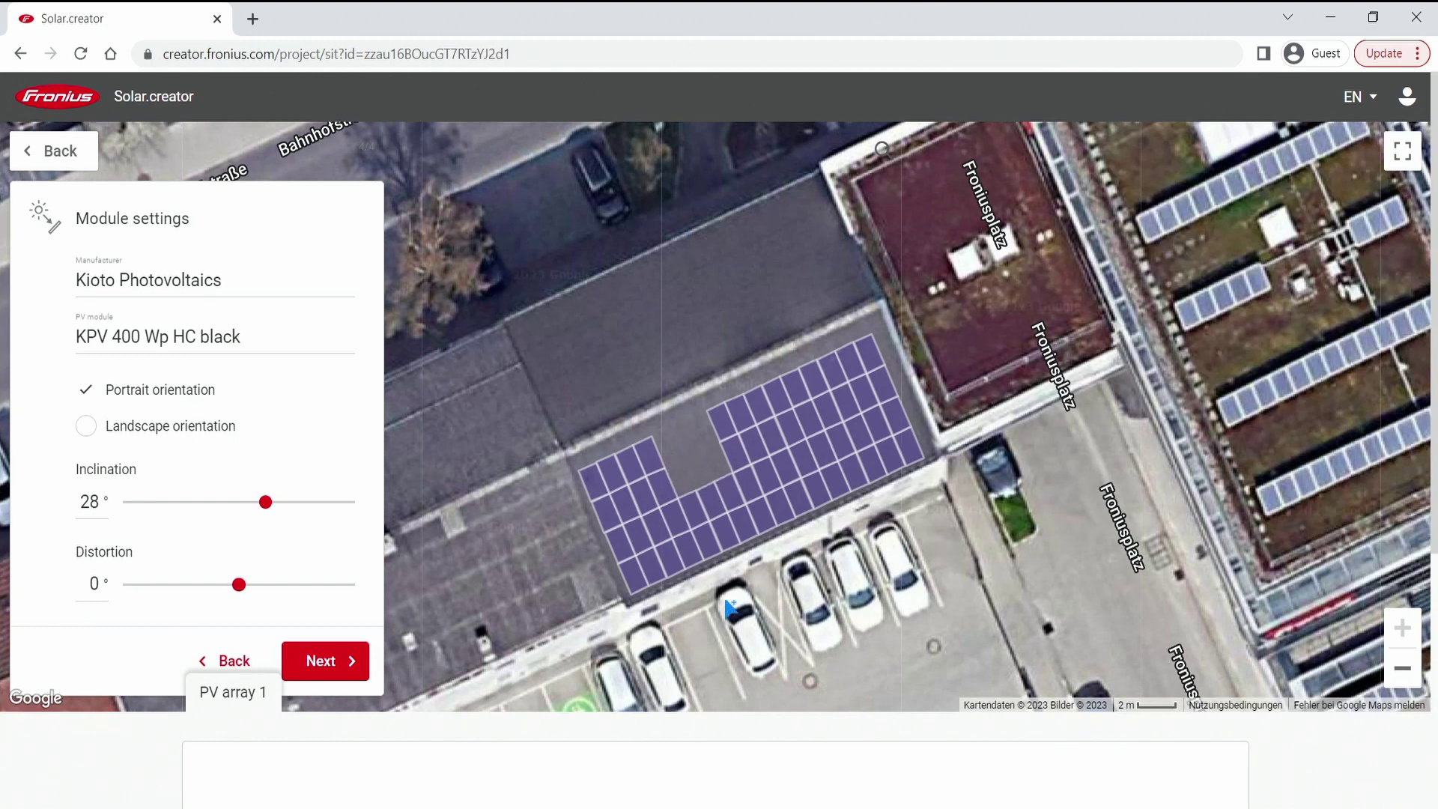
pyautogui.click(700, 473)
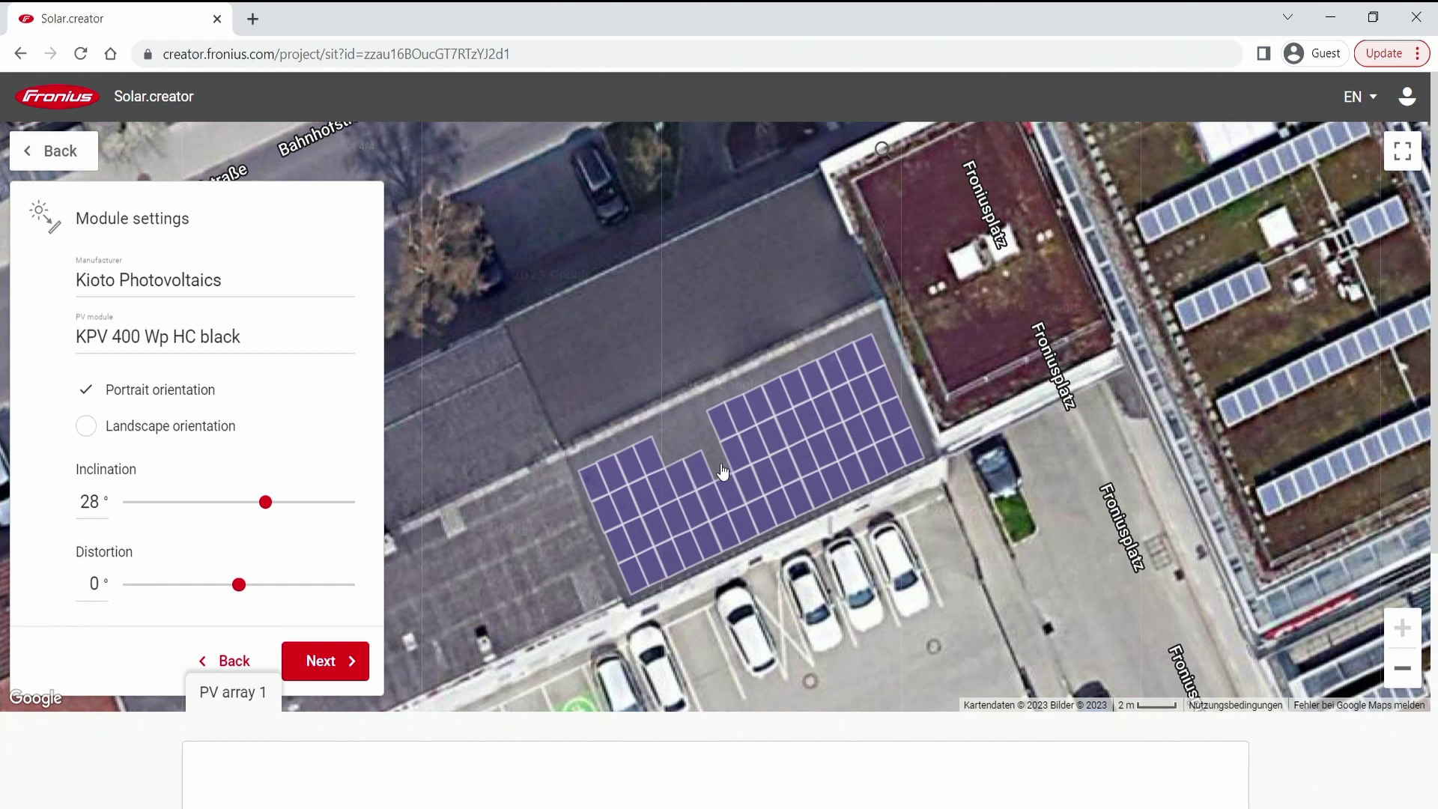
pyautogui.click(704, 433)
pyautogui.click(684, 441)
pyautogui.click(665, 447)
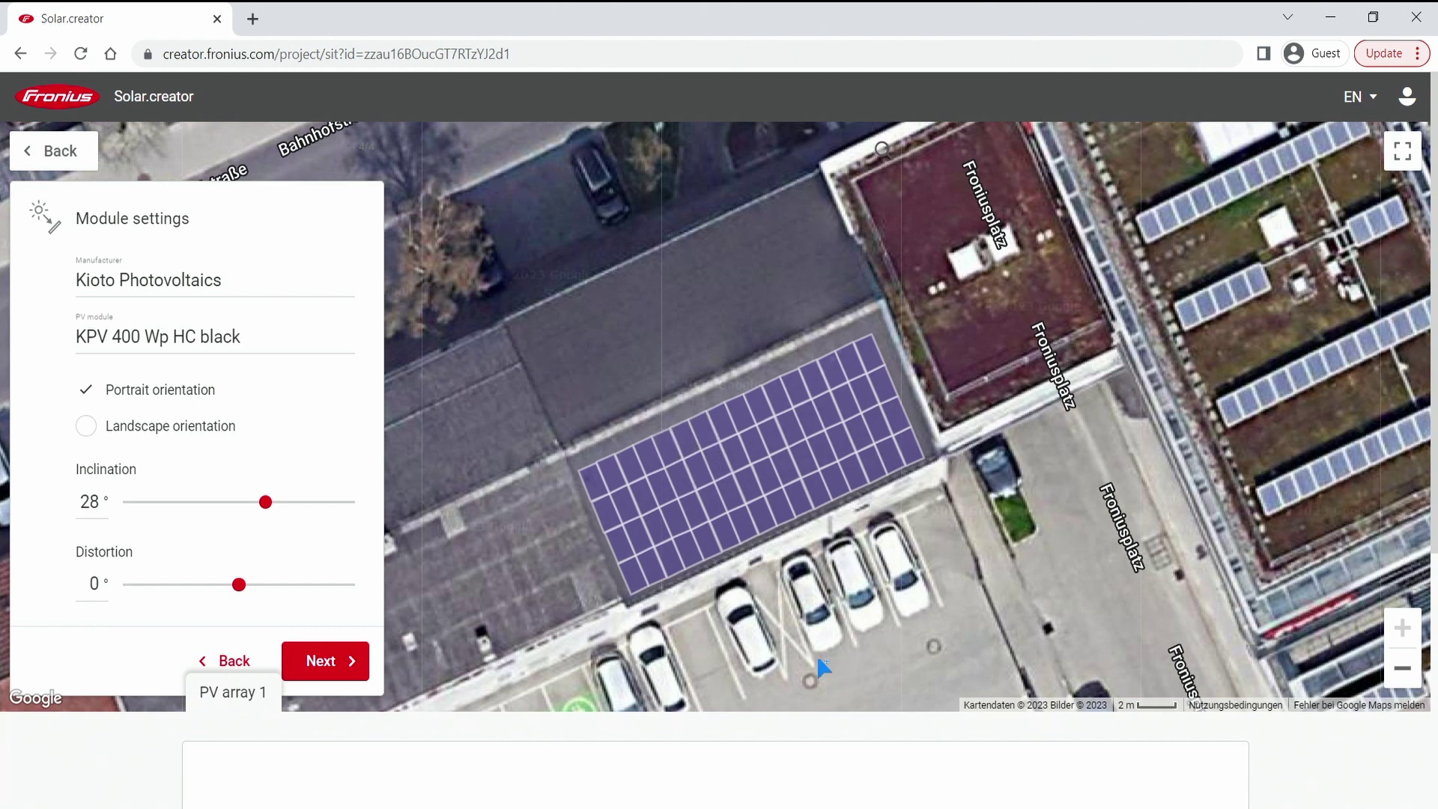
pyautogui.click(592, 488)
# - Confirm module settings and review PV array 1: 63 KPV 400 Wp HC black modules, 156°, 28°
pyautogui.click(322, 663)
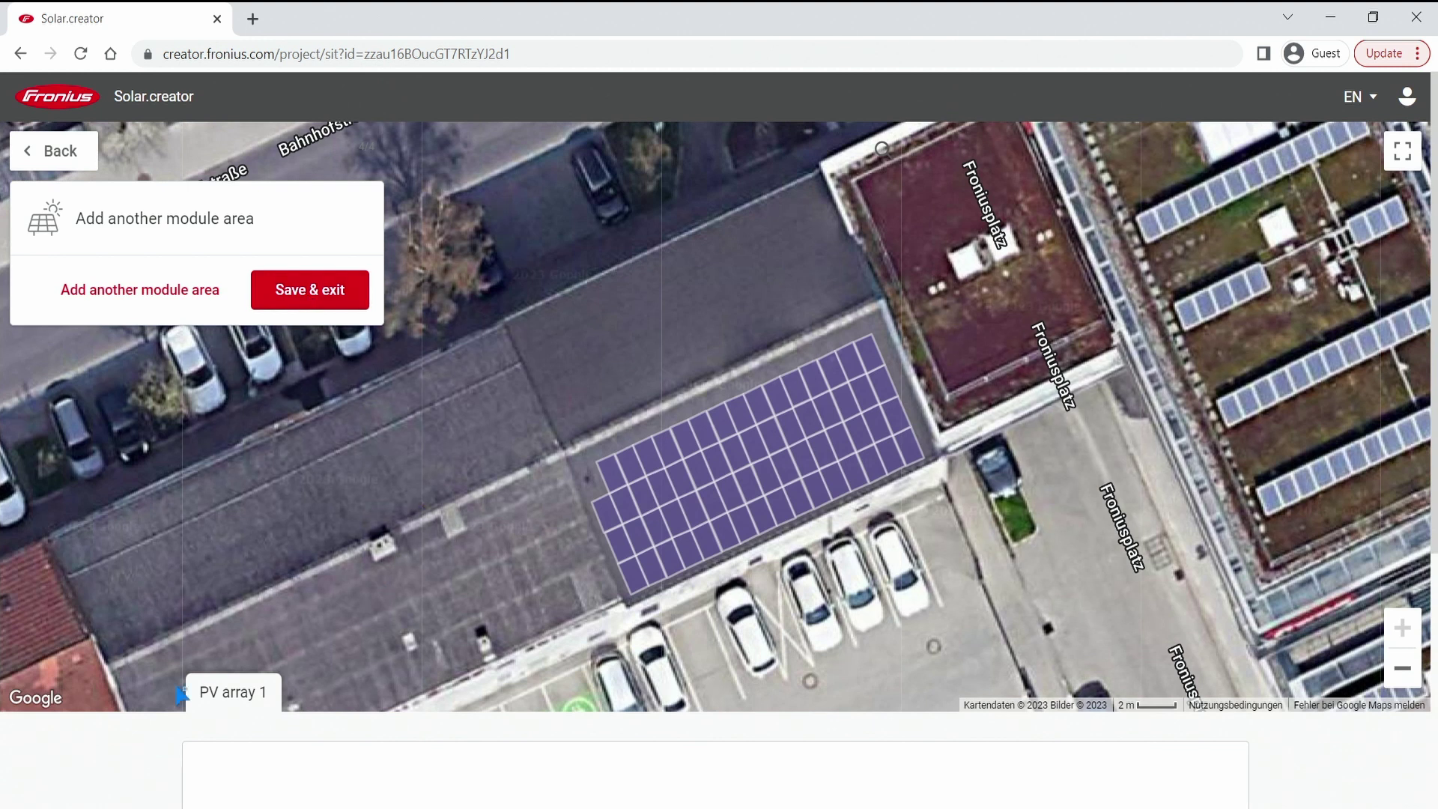
pyautogui.scroll(-5, 106, 754)
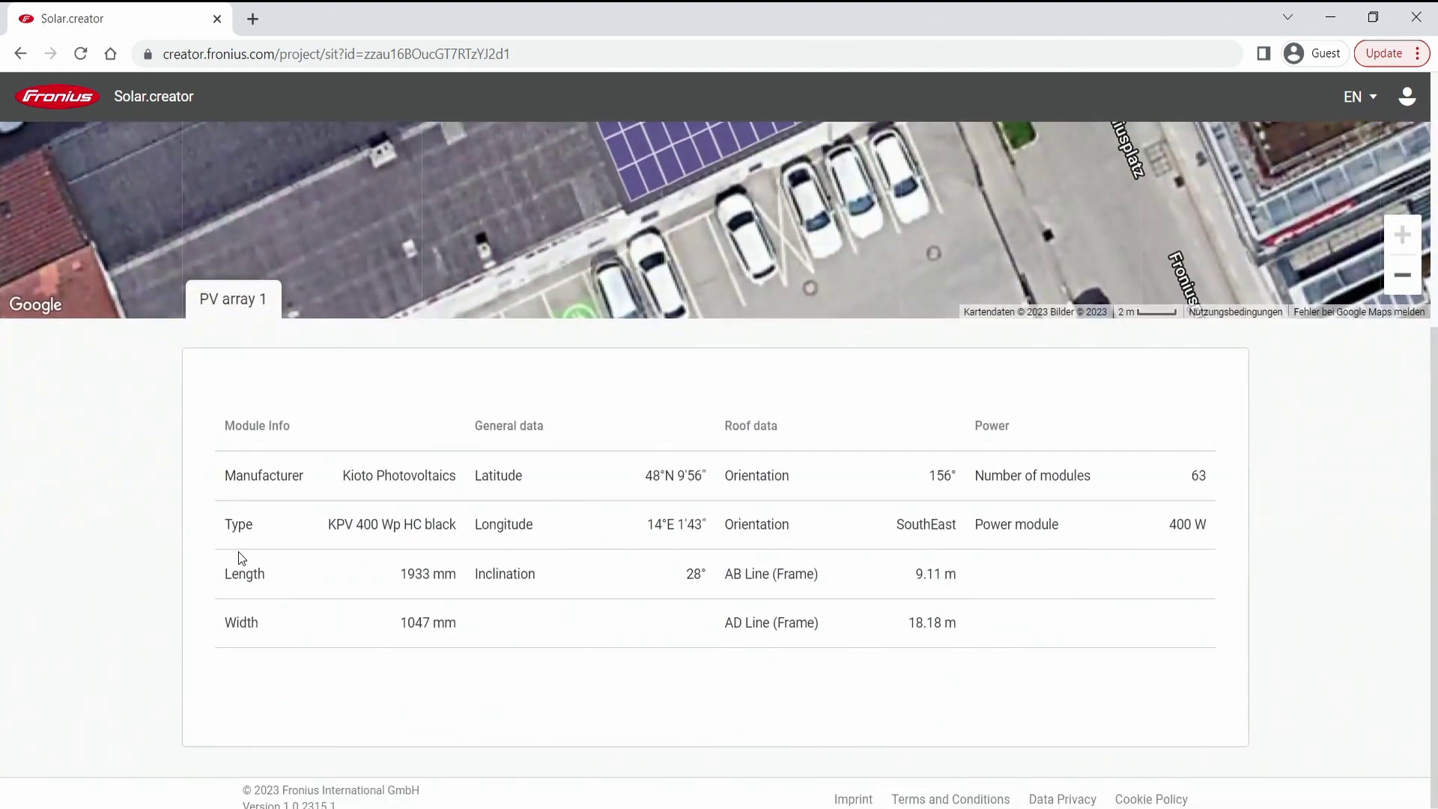
pyautogui.scroll(1, 81, 611)
pyautogui.scroll(1, 81, 610)
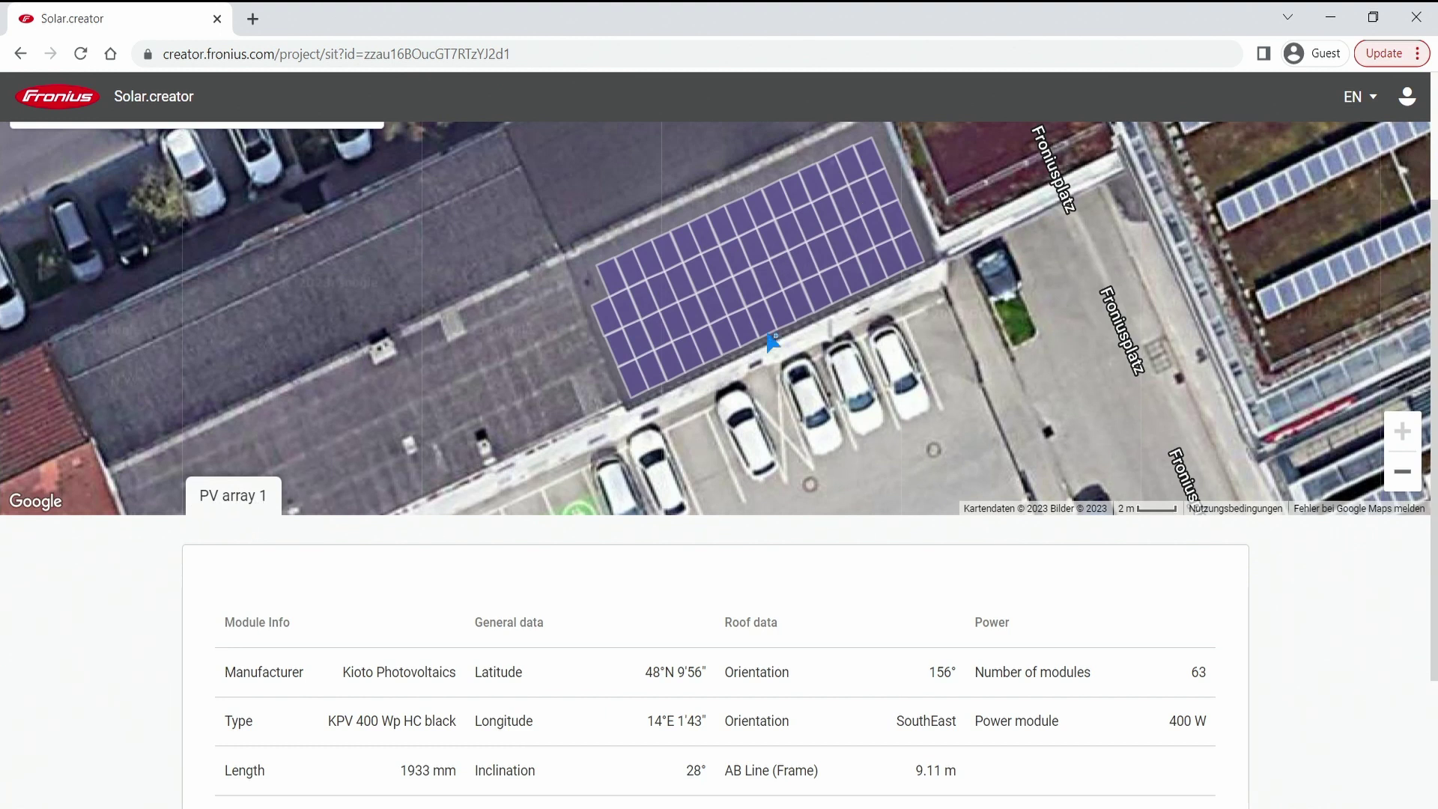
pyautogui.scroll(3, 573, 292)
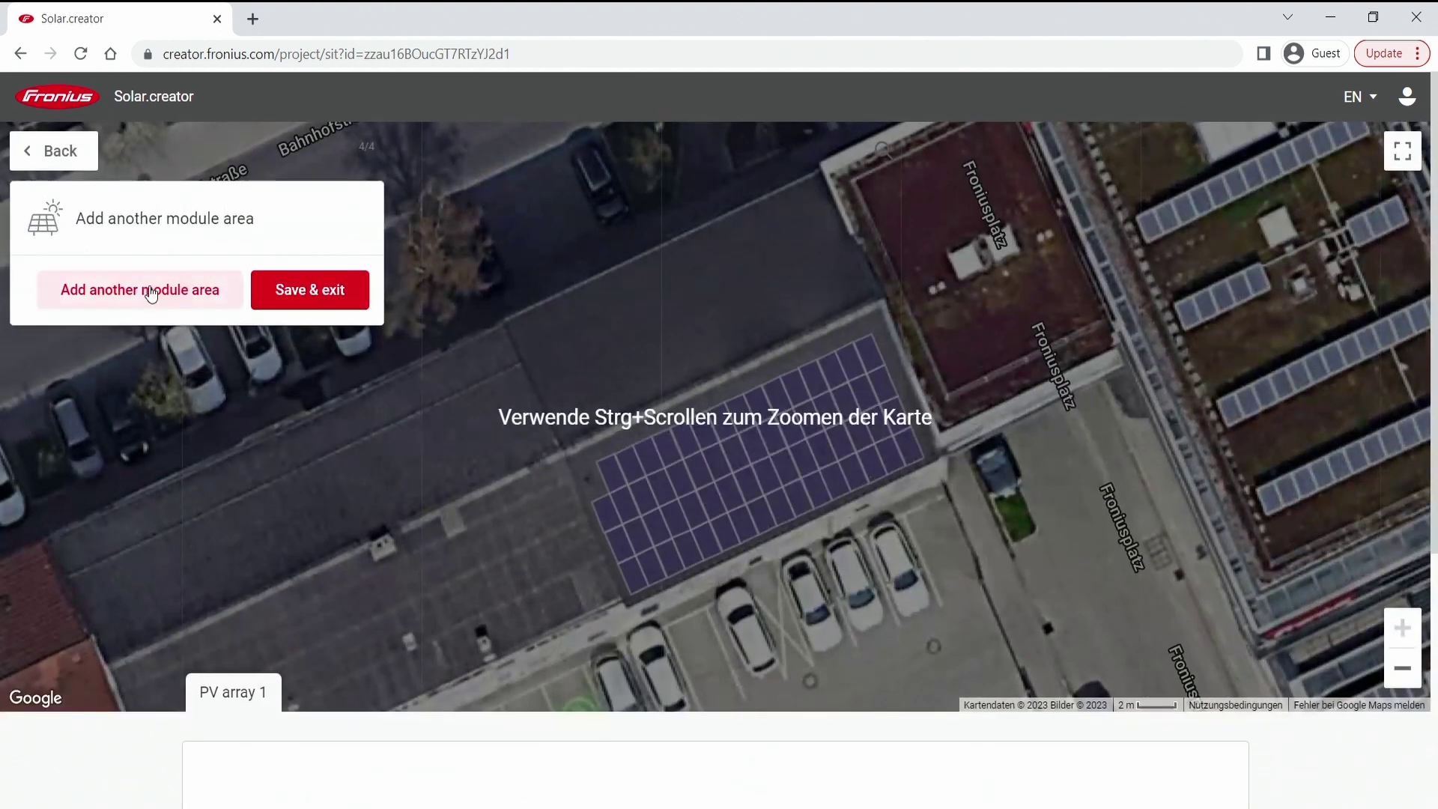
pyautogui.scroll(-1, 382, 524)
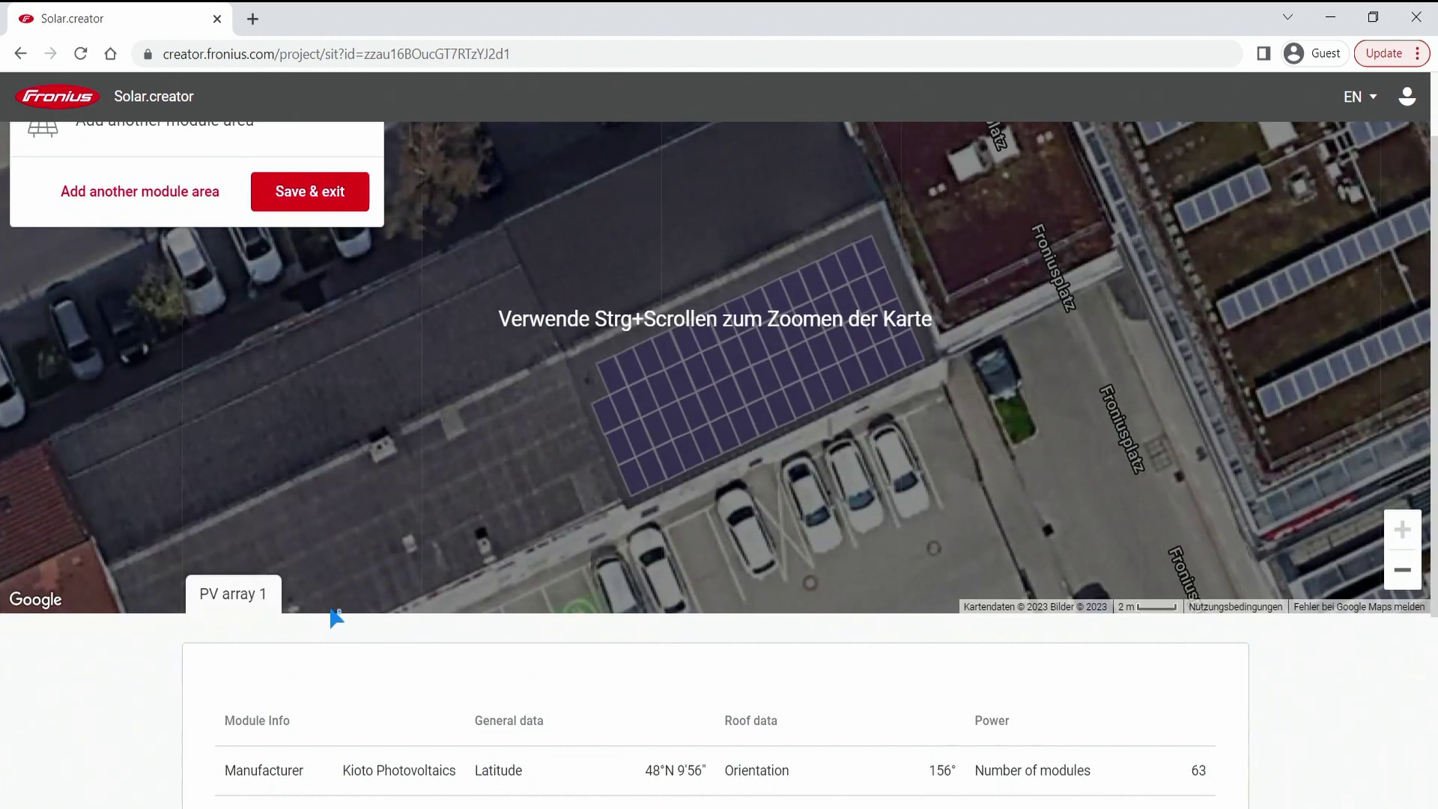
pyautogui.scroll(-3, 105, 686)
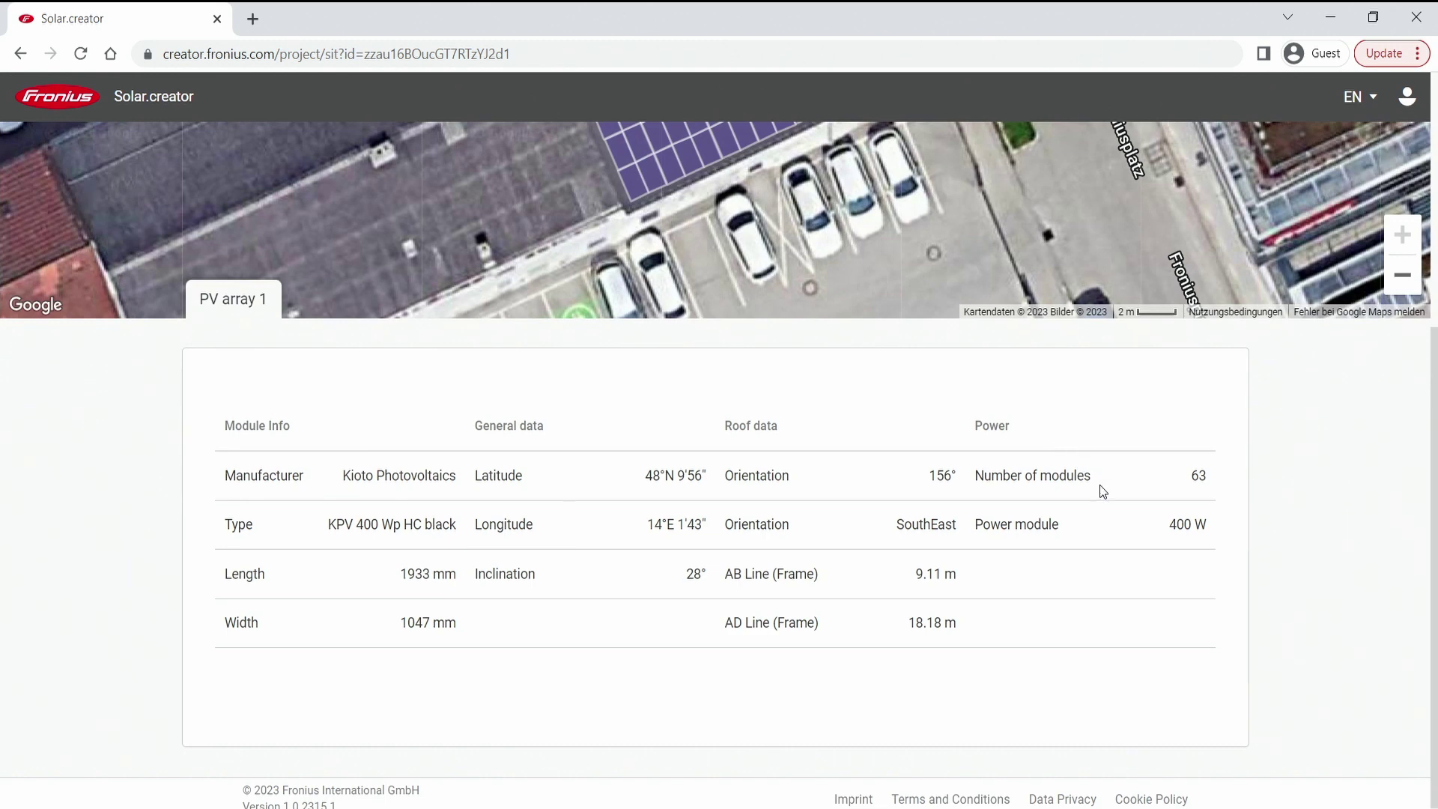
pyautogui.scroll(5, 847, 453)
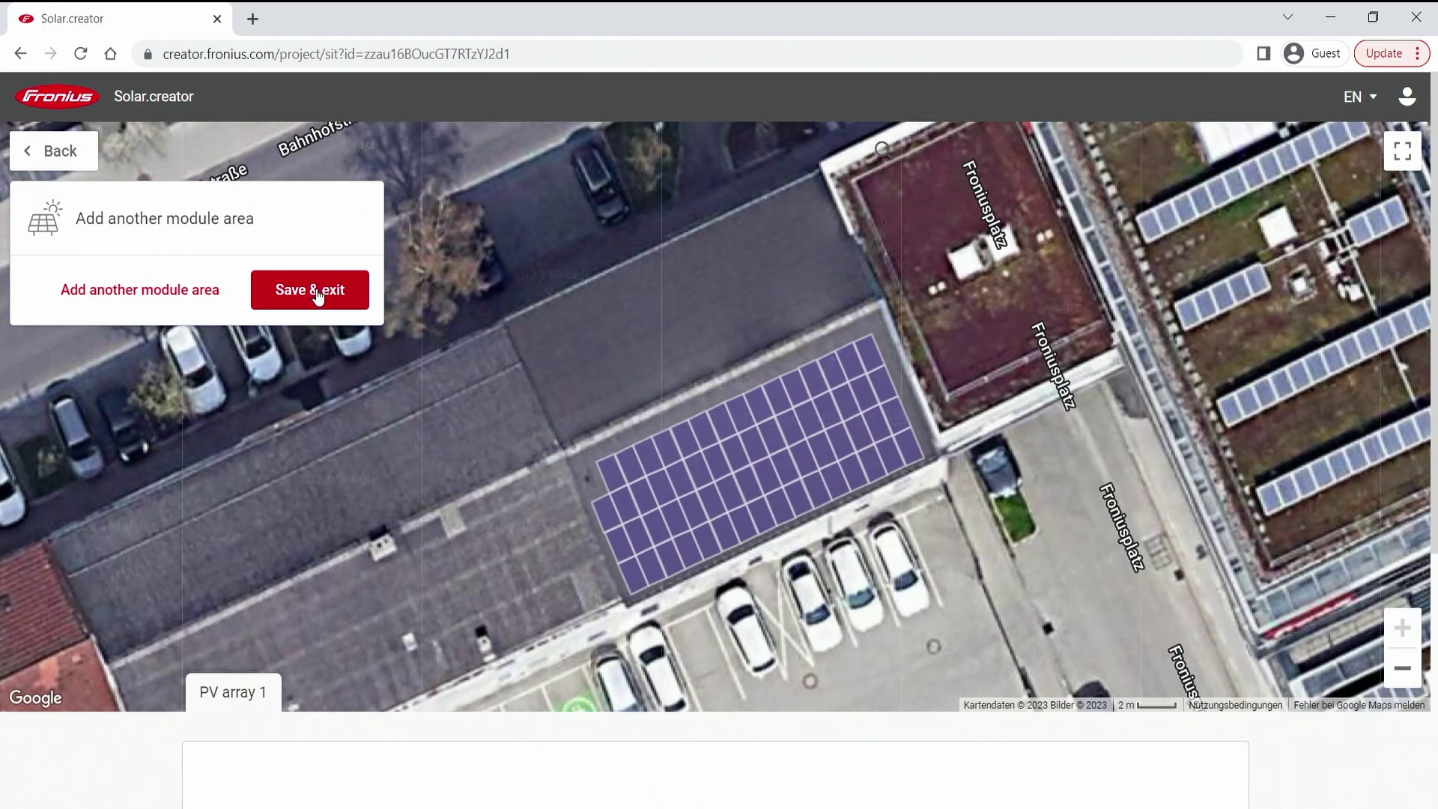
# - Save and exit the roof planner, then review the 25.2 kWp, 63-module array's options
pyautogui.click(315, 295)
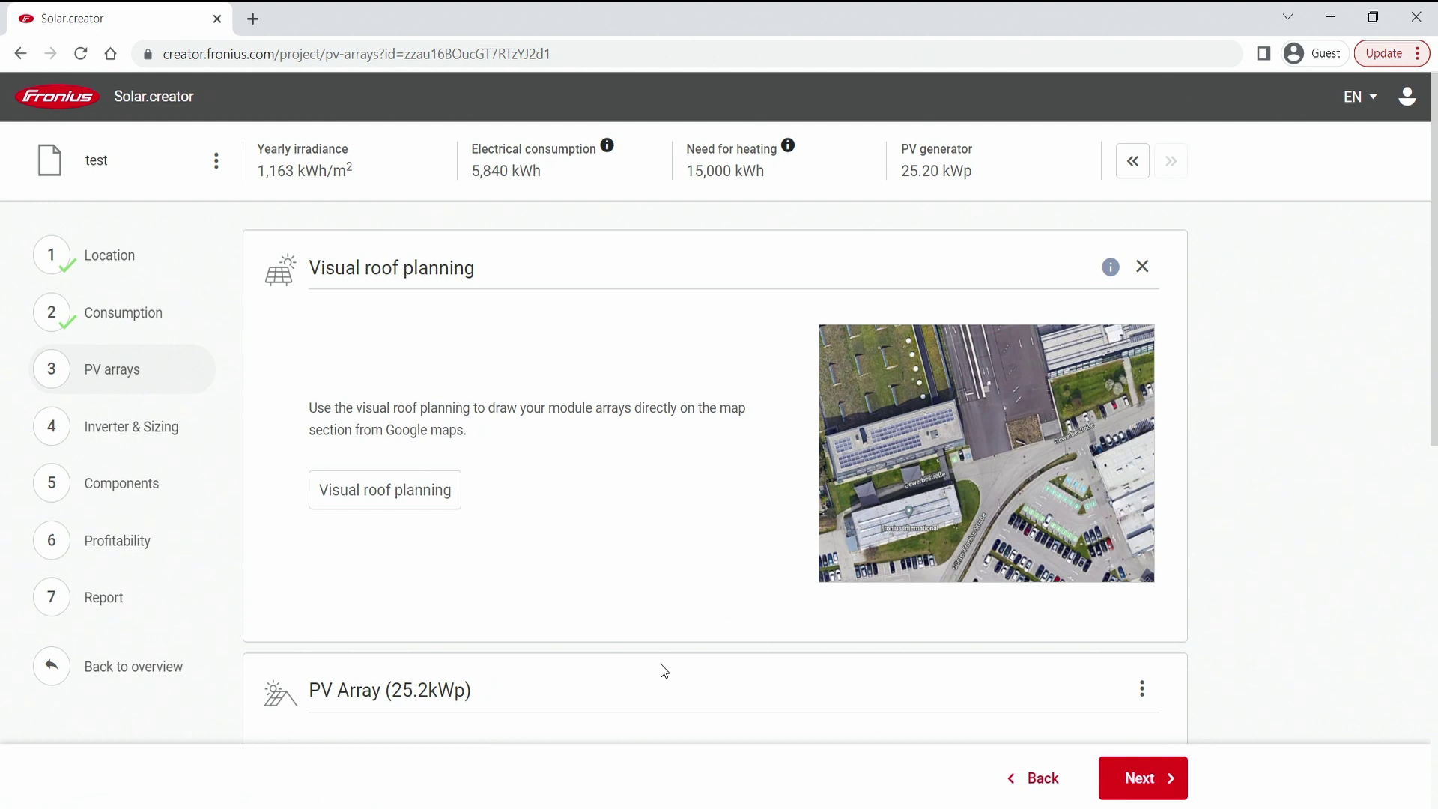
pyautogui.scroll(-3, 647, 614)
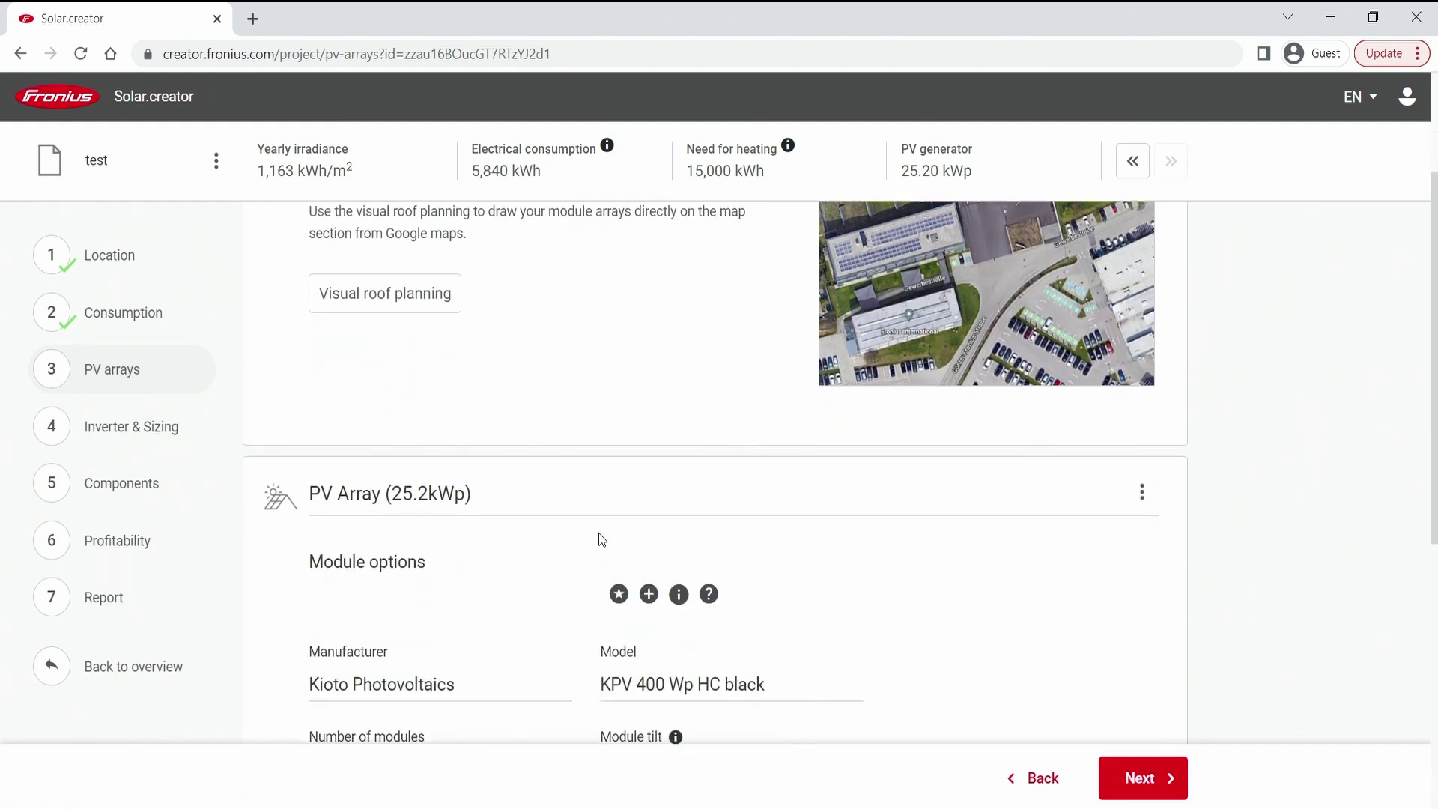
pyautogui.scroll(-2, 684, 532)
pyautogui.scroll(-3, 564, 456)
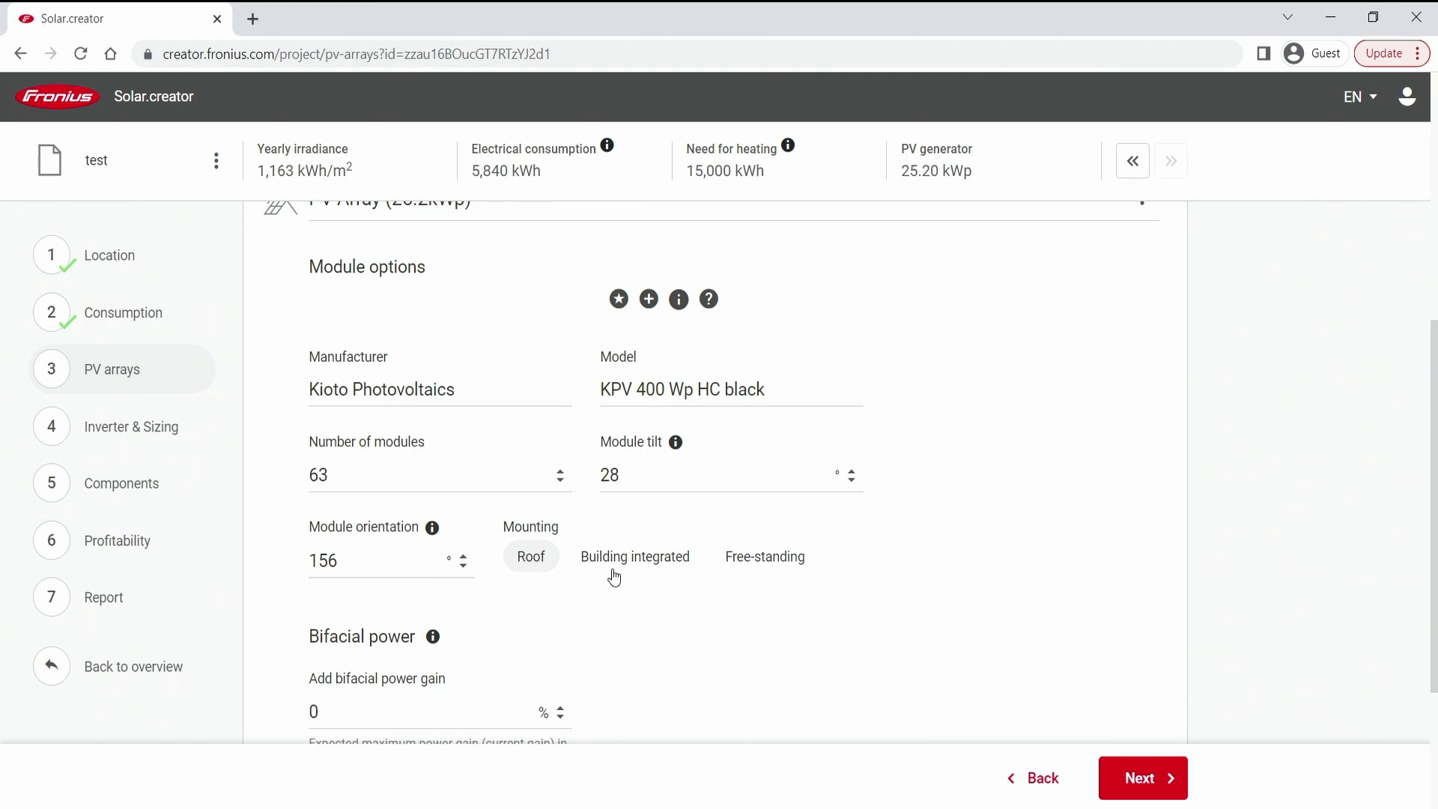
pyautogui.scroll(-2, 617, 584)
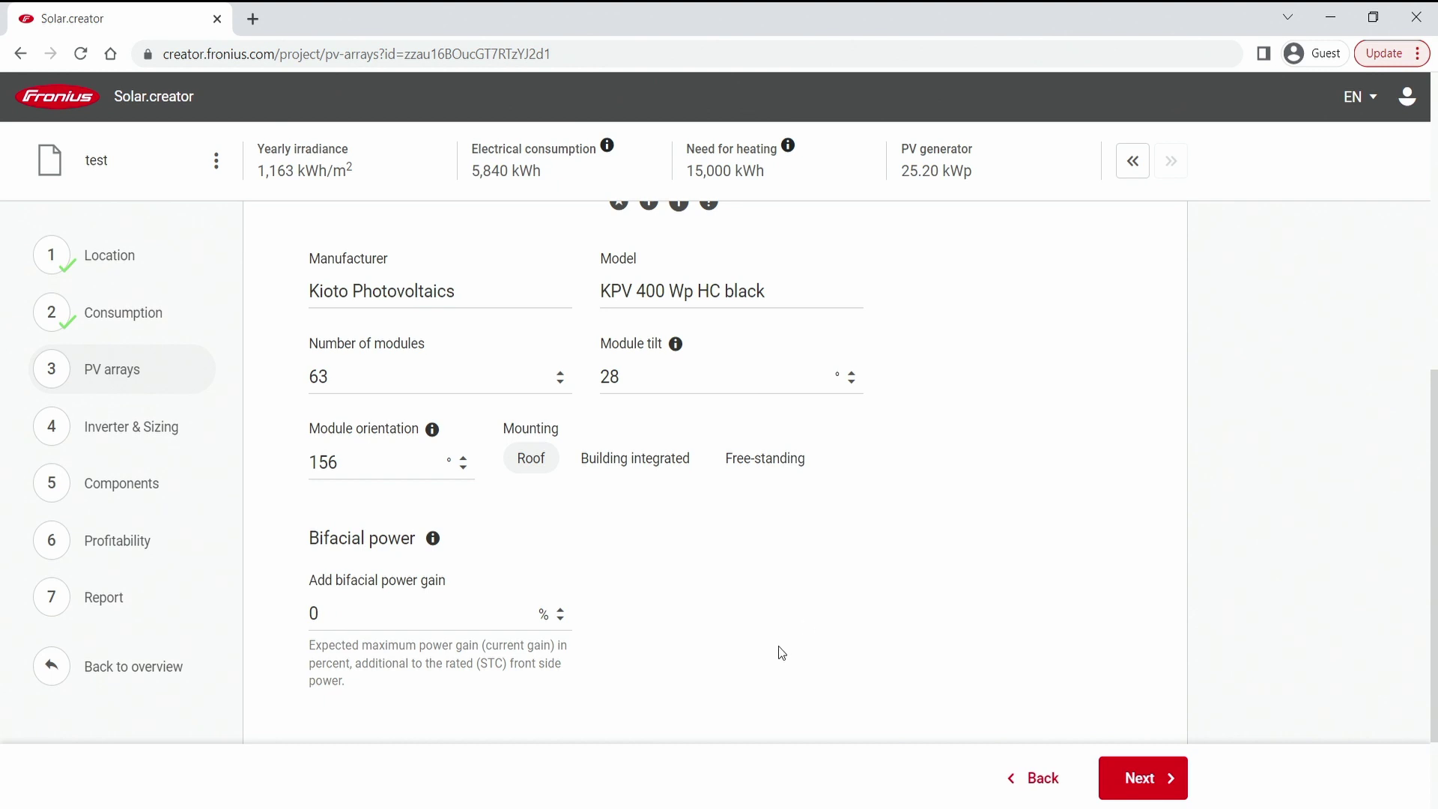
pyautogui.scroll(9, 779, 651)
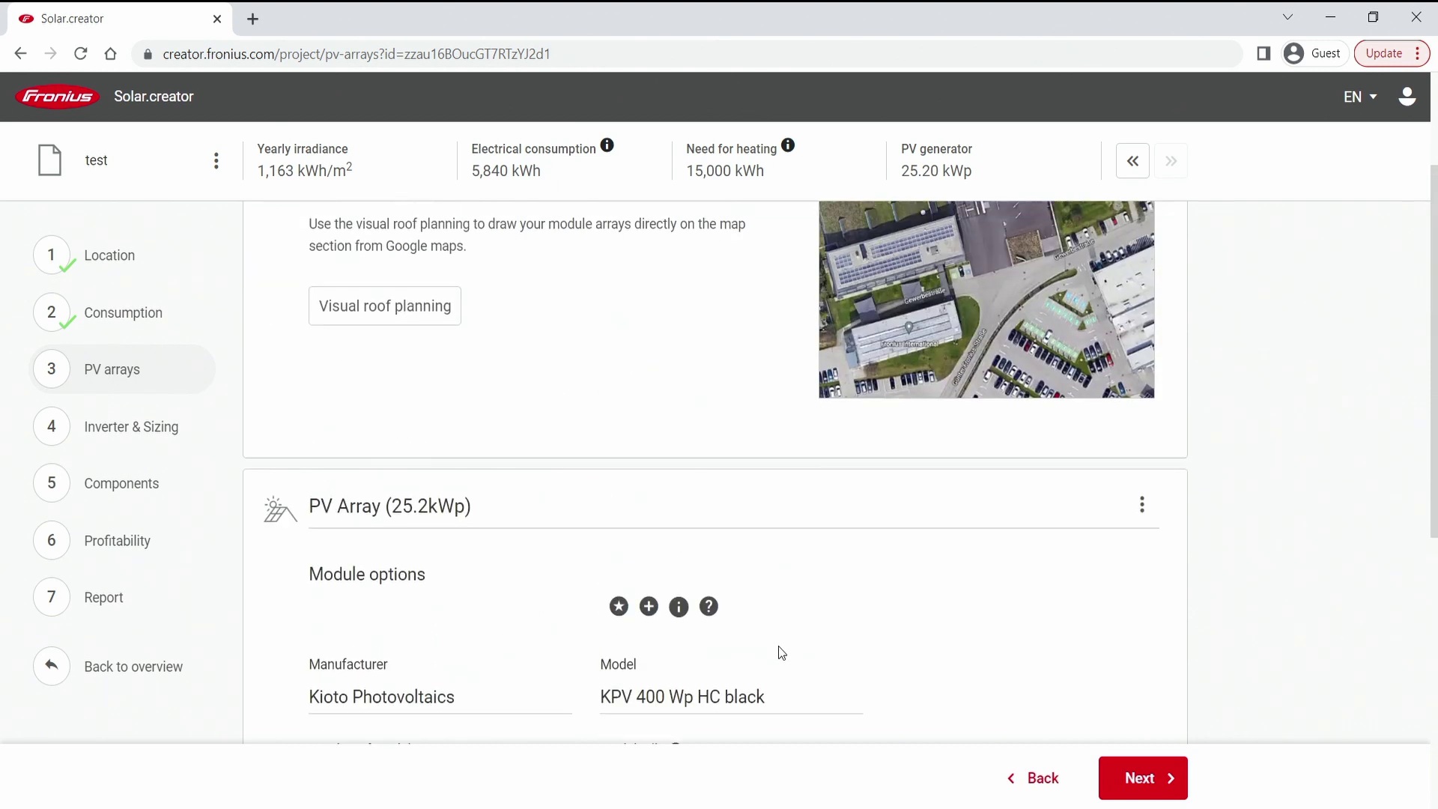